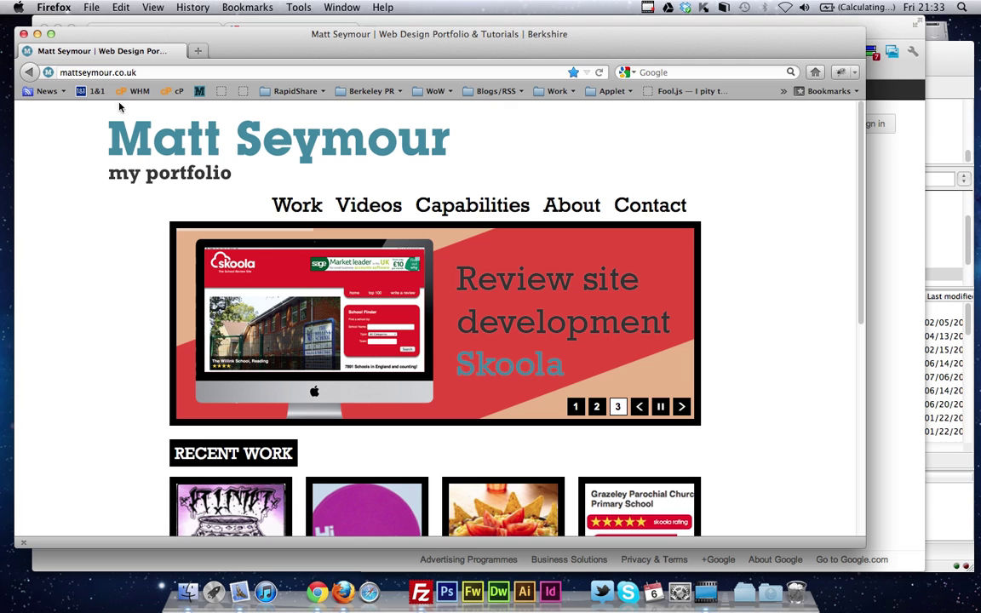
Search the web for 'infinite wp' and open the InfiniteWP site
click(183, 67)
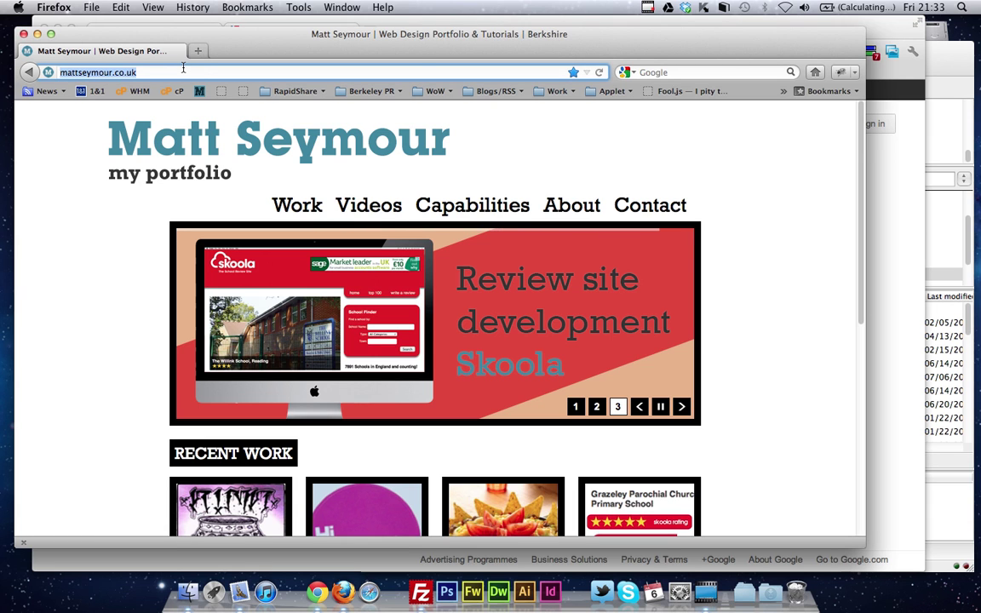
key(Tab)
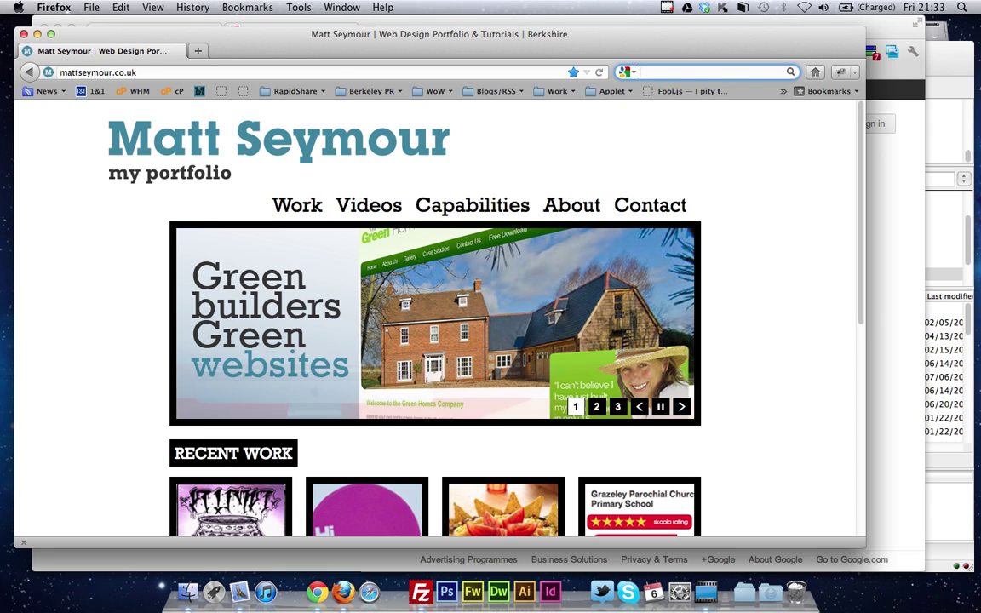
text(infi)
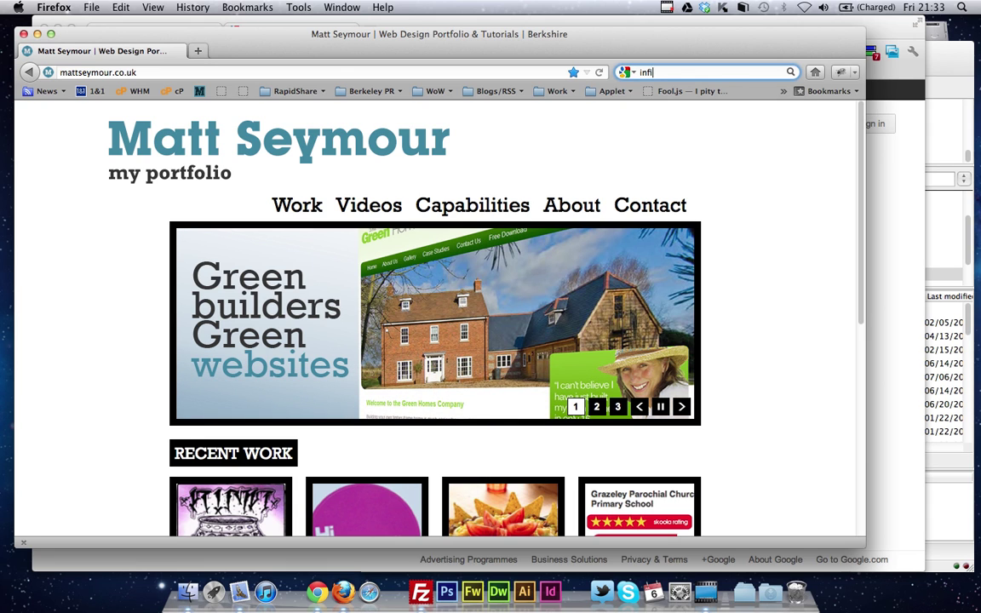
text(nite wp)
key(Return)
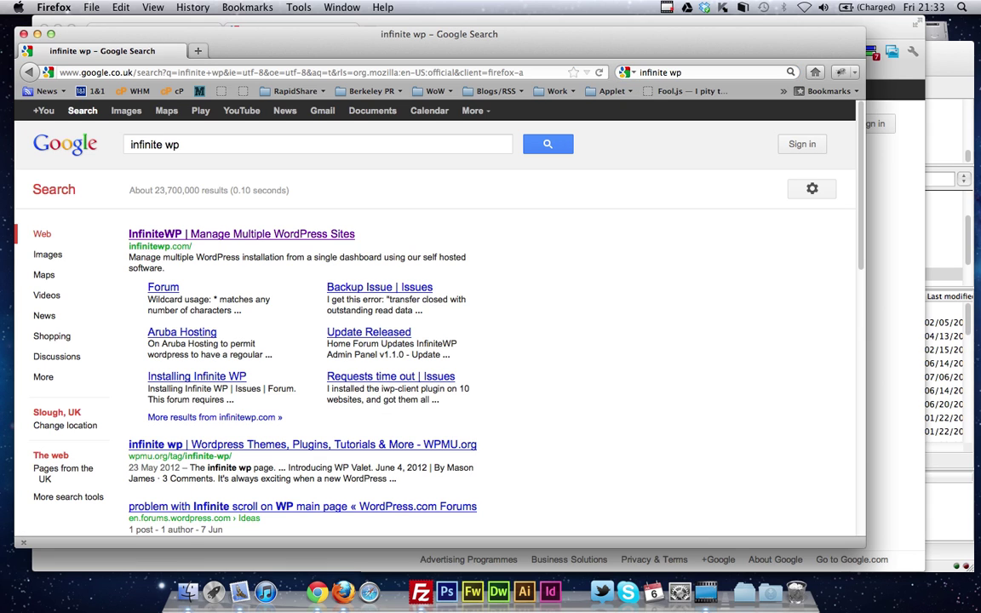
click(264, 237)
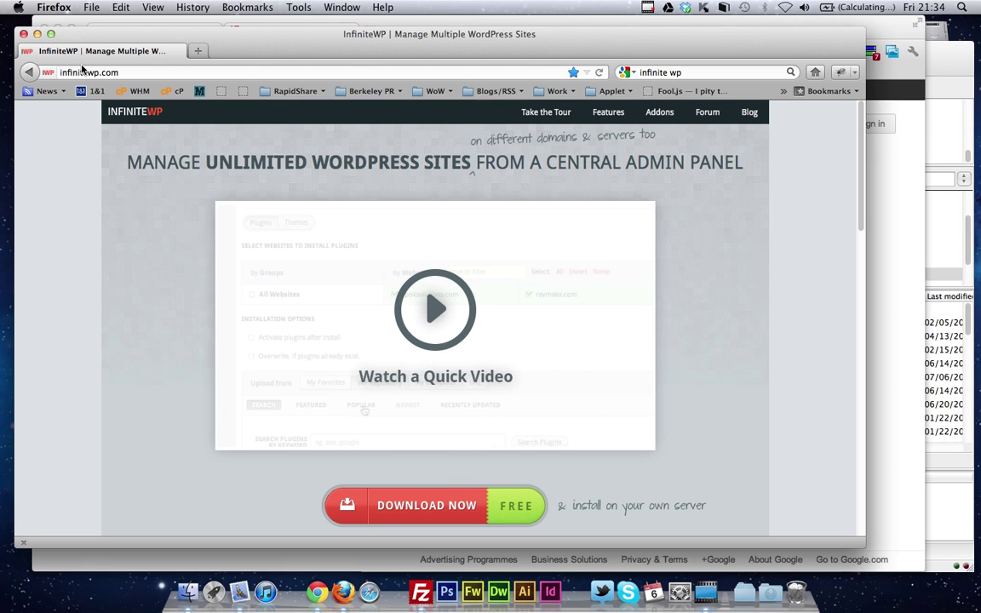
Download and save the IWPAdminPanel_v1.1.1.zip admin panel package
click(425, 501)
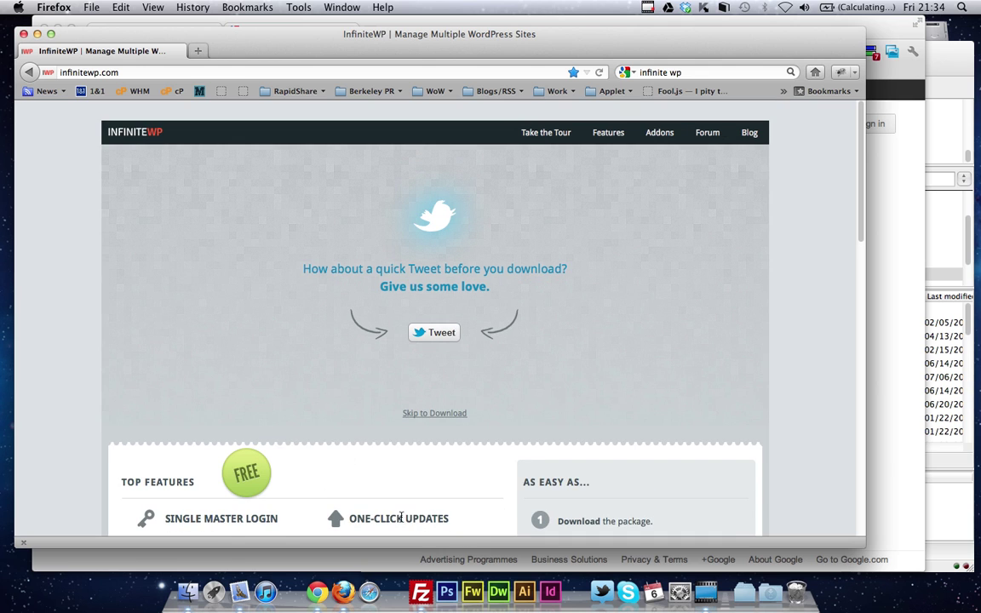
click(433, 413)
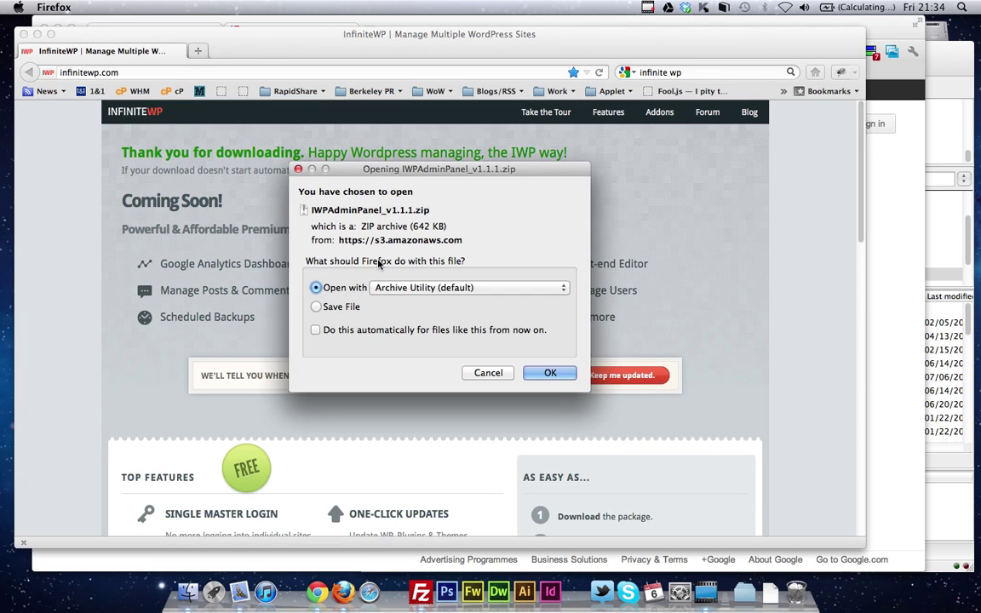
click(316, 306)
click(549, 373)
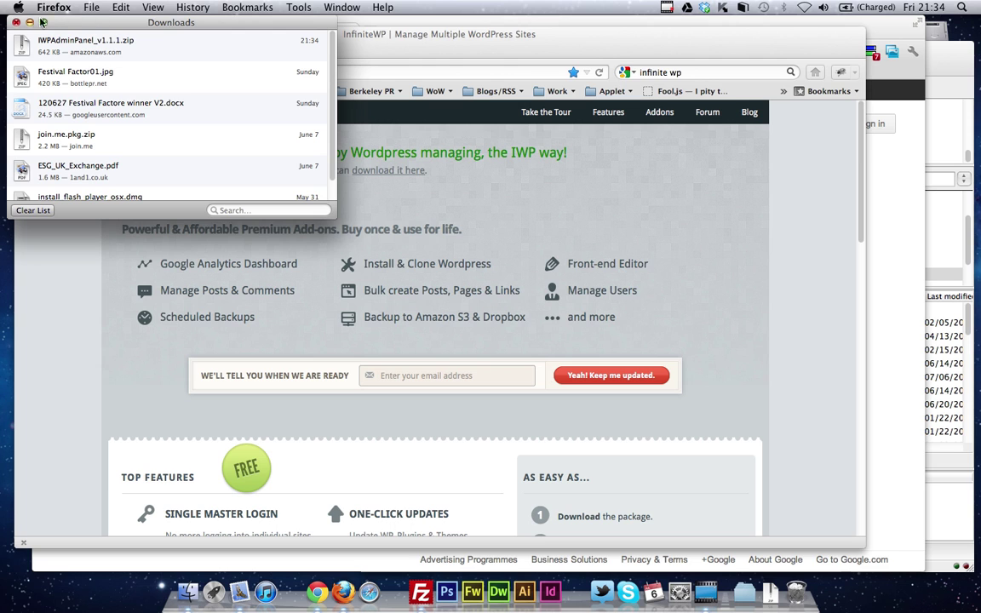
click(16, 23)
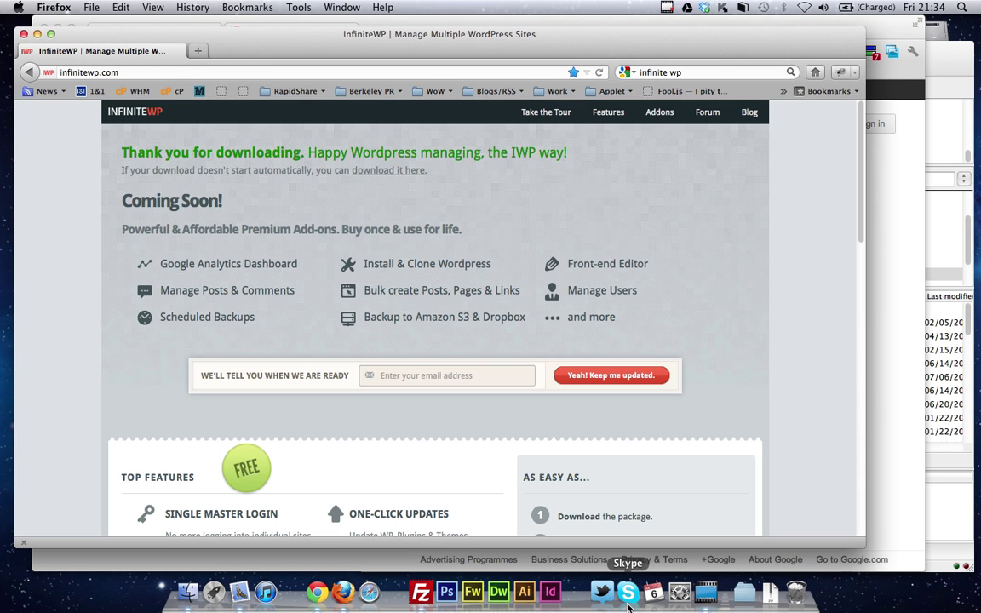
Extract the downloaded IWPAdminPanel_v1.1.1.zip package
click(421, 596)
click(70, 279)
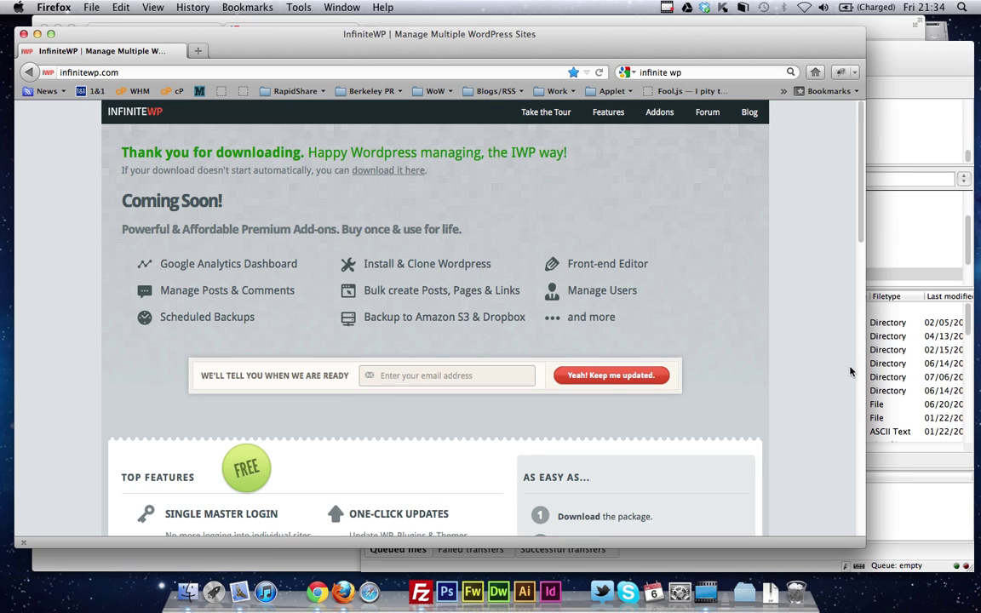
click(777, 601)
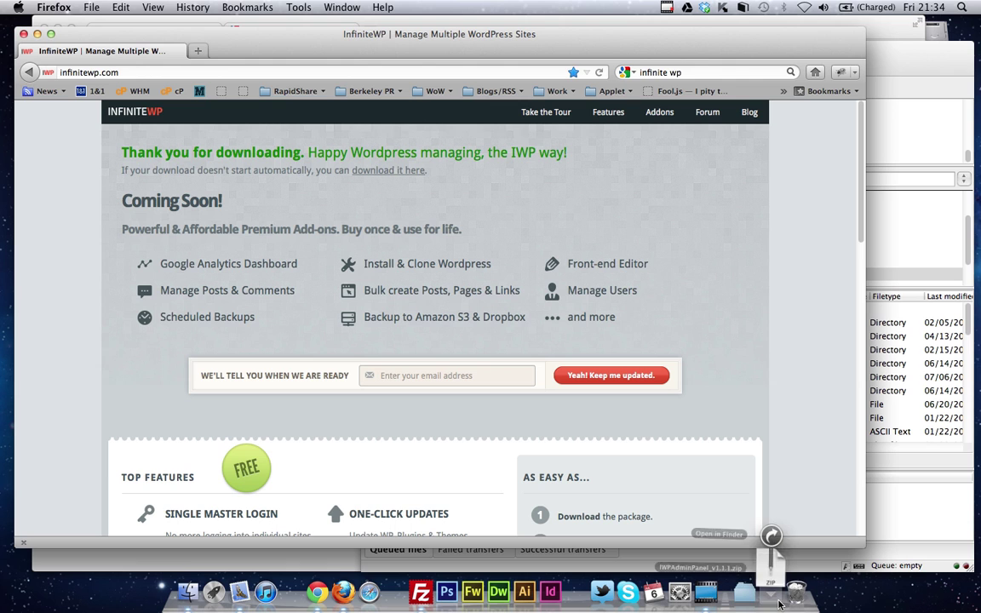
click(770, 558)
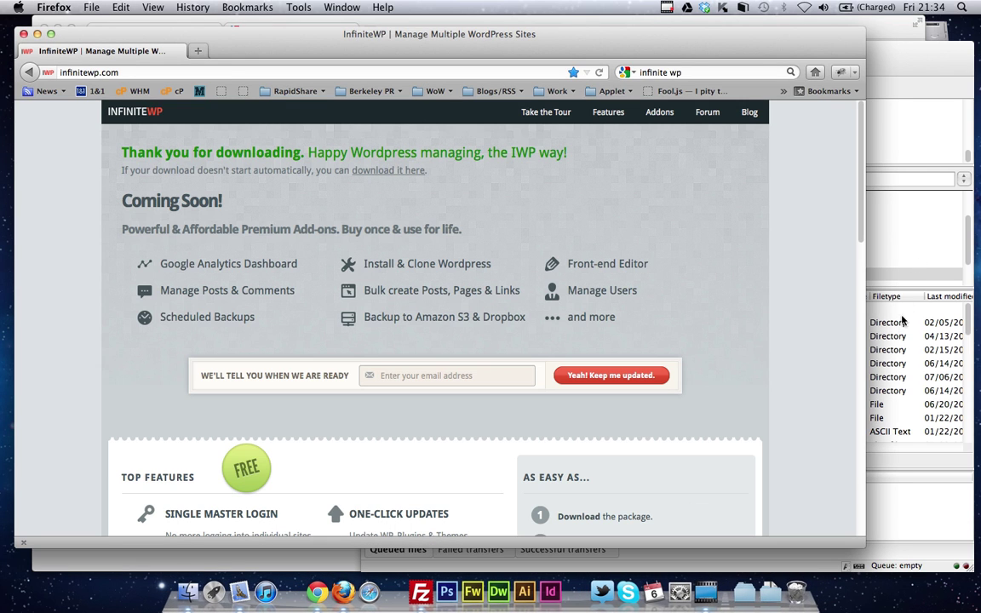
Create a wip folder in the server's public_html, rename it to iwp and open it
right_click(832, 376)
right_click(830, 420)
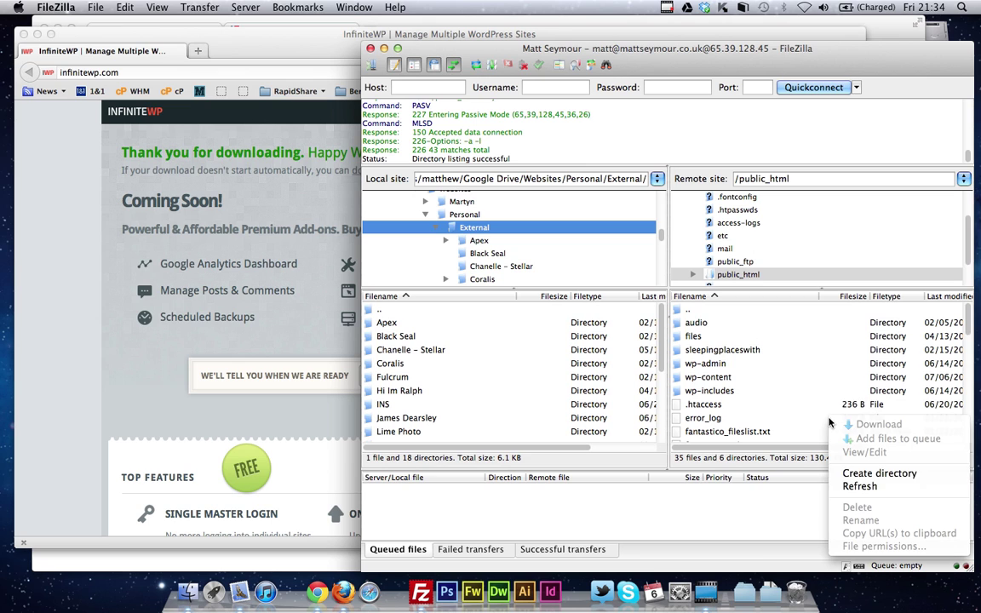
click(879, 473)
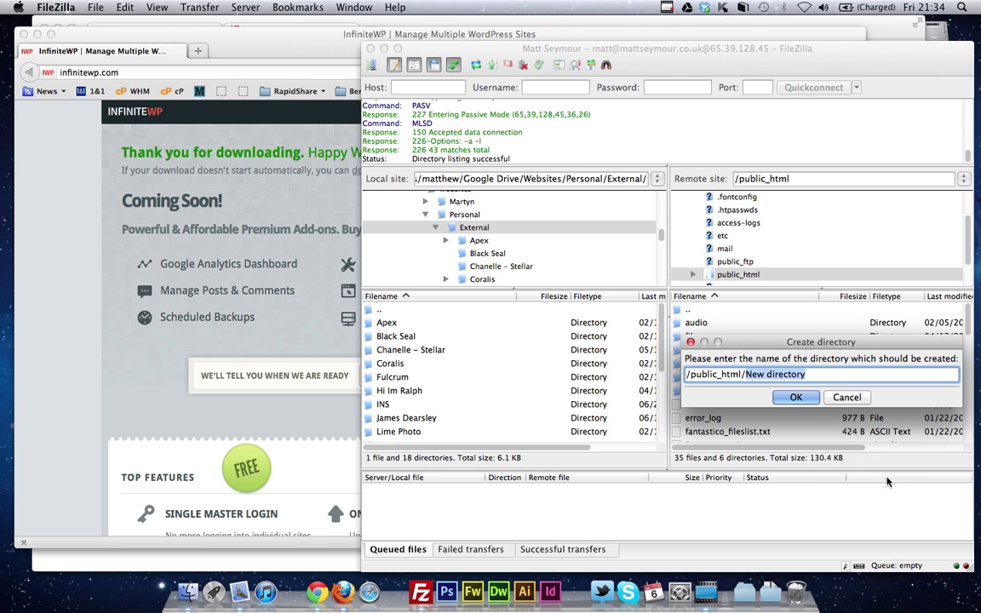
text(wip)
key(Return)
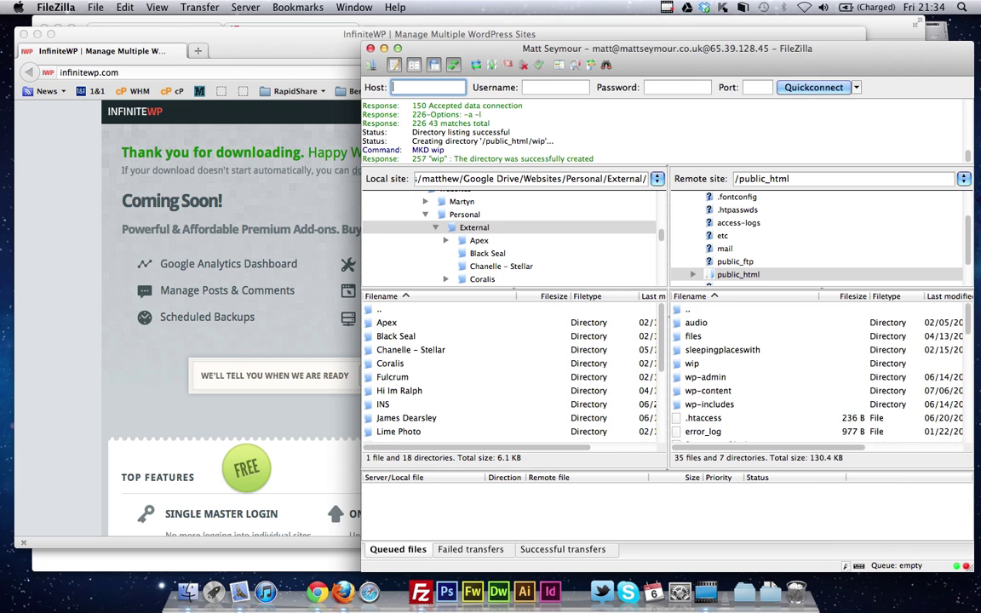
click(689, 366)
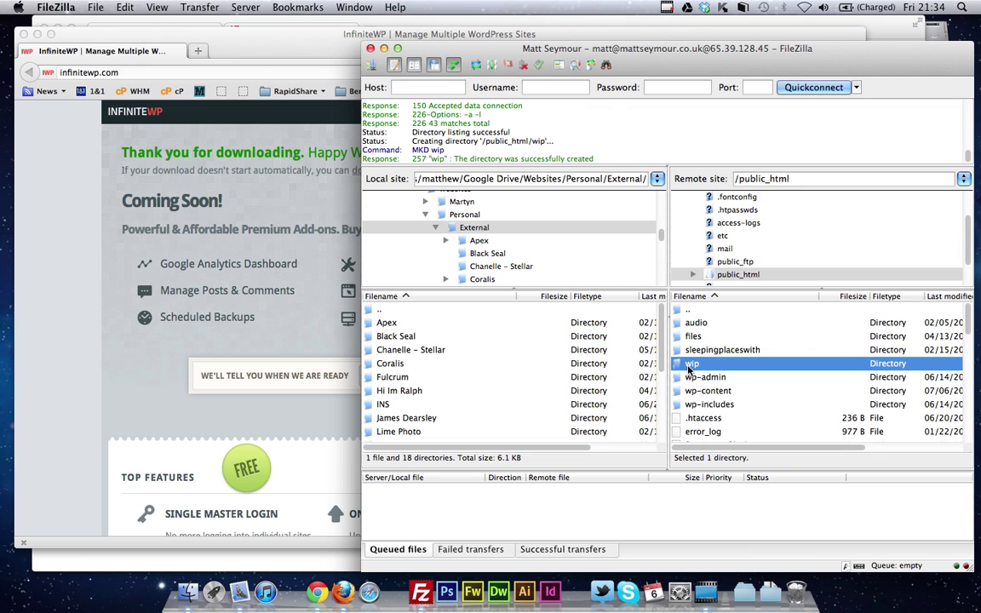
click(689, 365)
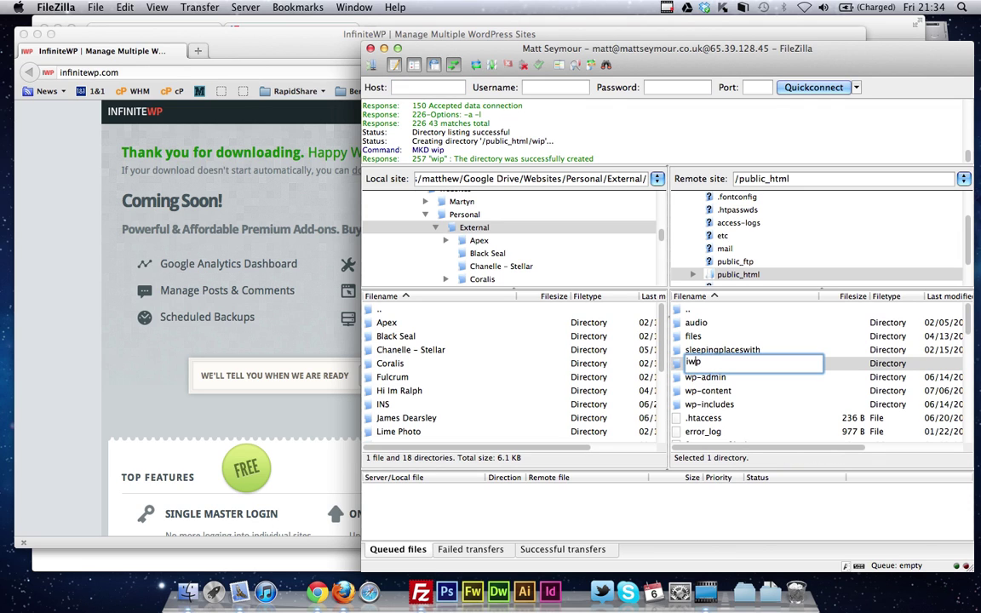
key(Return)
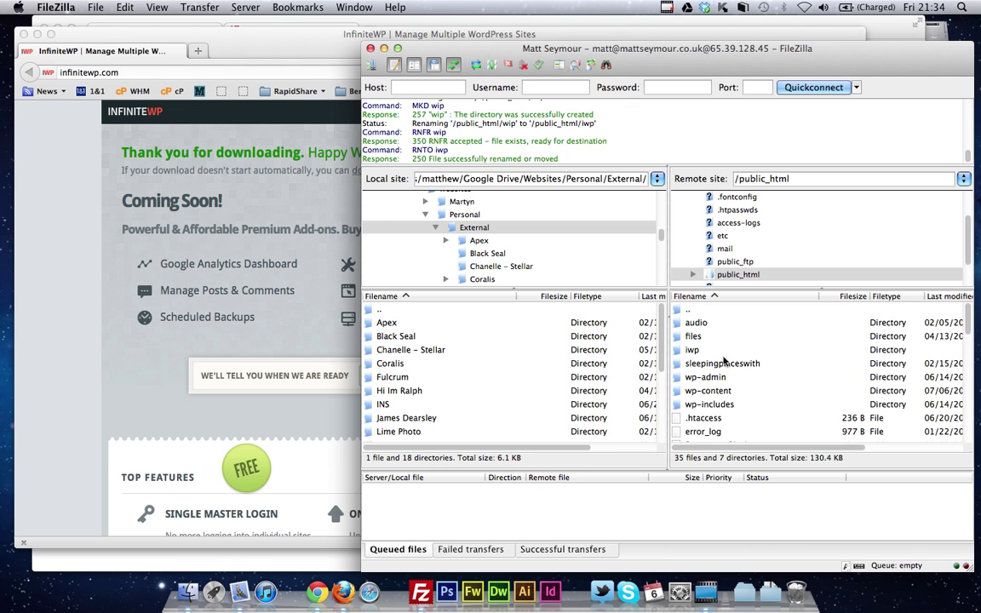
double_click(692, 350)
click(766, 594)
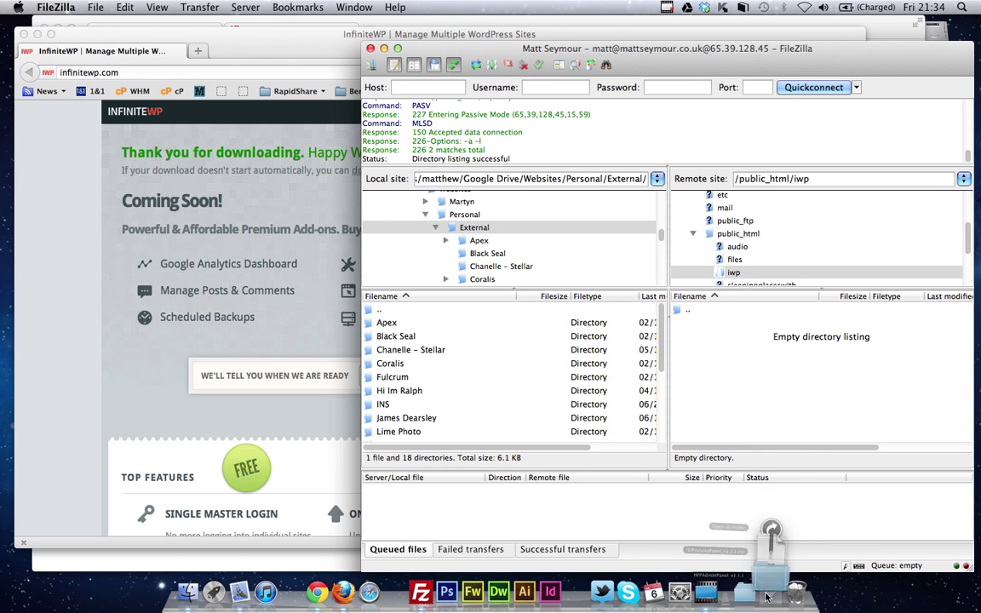
Select all files in the extracted IWPAdminPanel_v1.1.1 folder and drag them into the server's iwp folder
click(824, 450)
click(323, 300)
key(super+c)
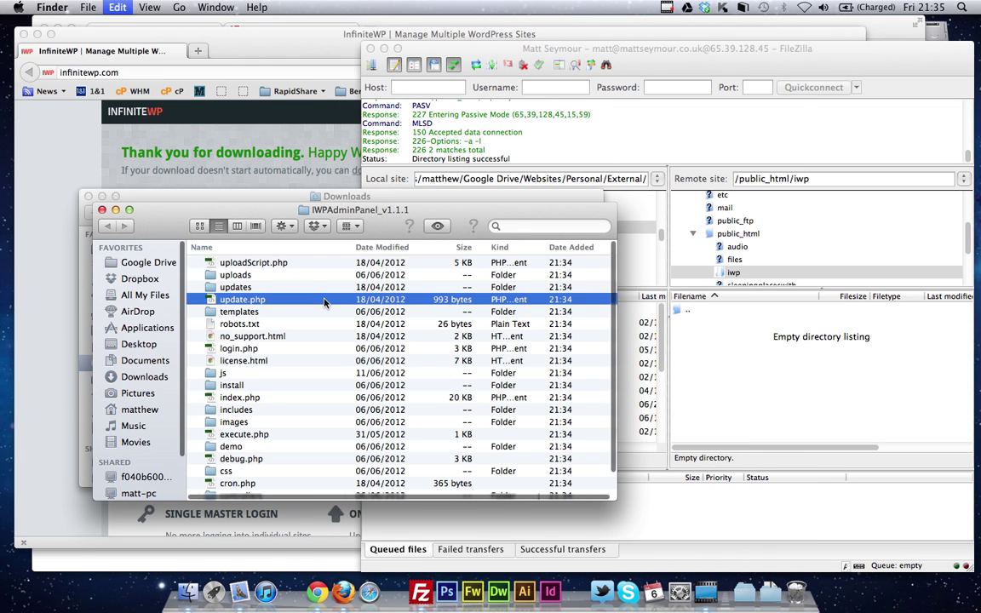
key(super+a)
drag(279, 269, 783, 409)
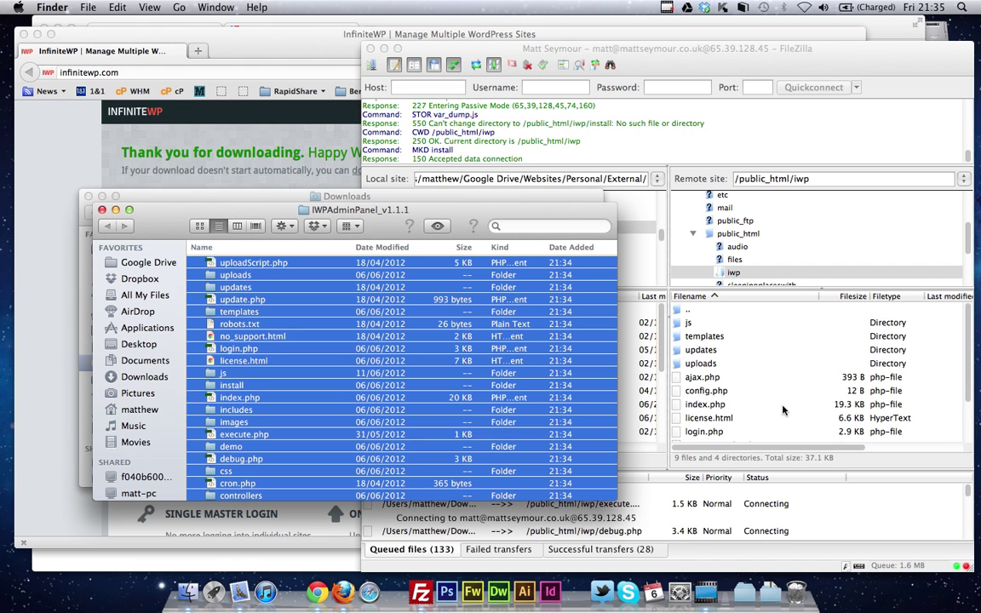
Enter mattseymour.co.uk/iwp in Chrome after confirming in FileZilla that the upload finished
click(315, 591)
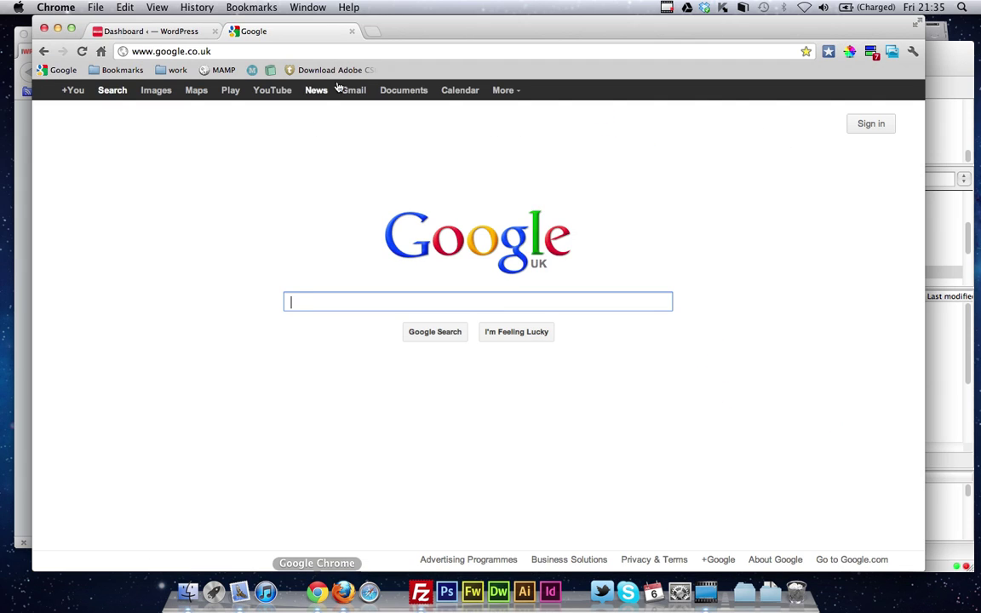
click(363, 52)
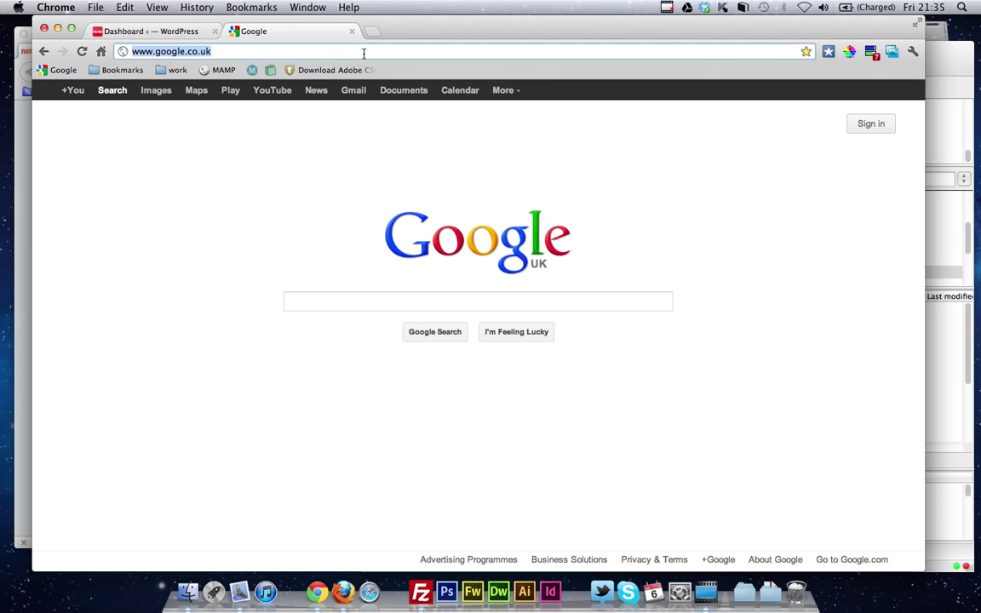
text(inftei)
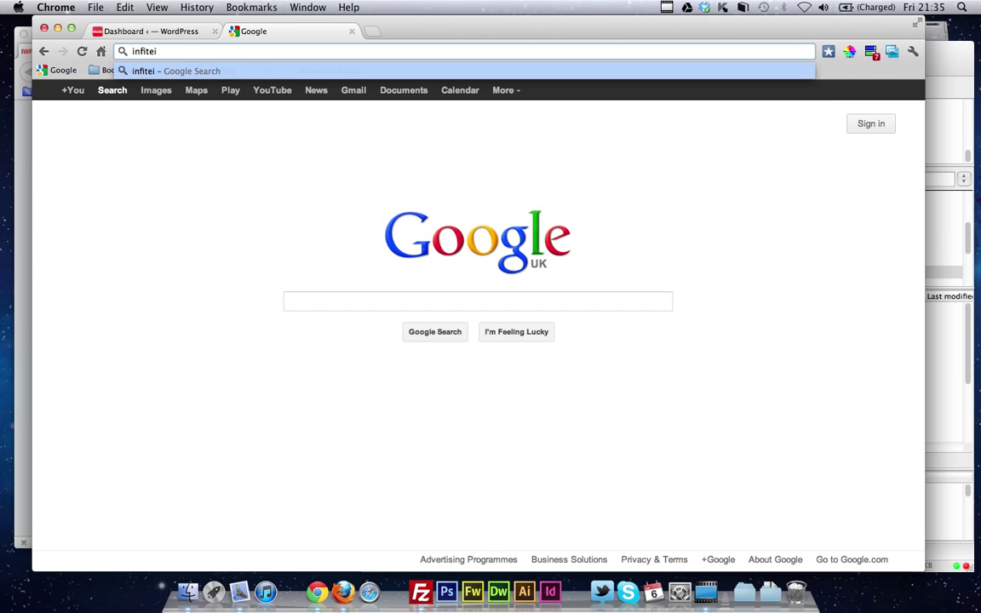
key(super+a)
text(mattse=)
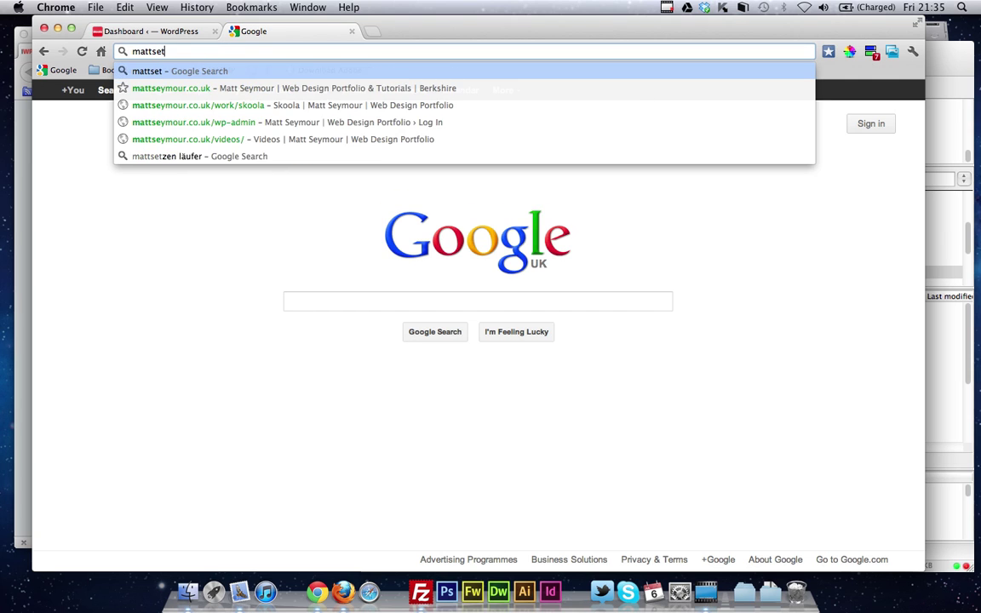
key(BackSpace)
key(Down)
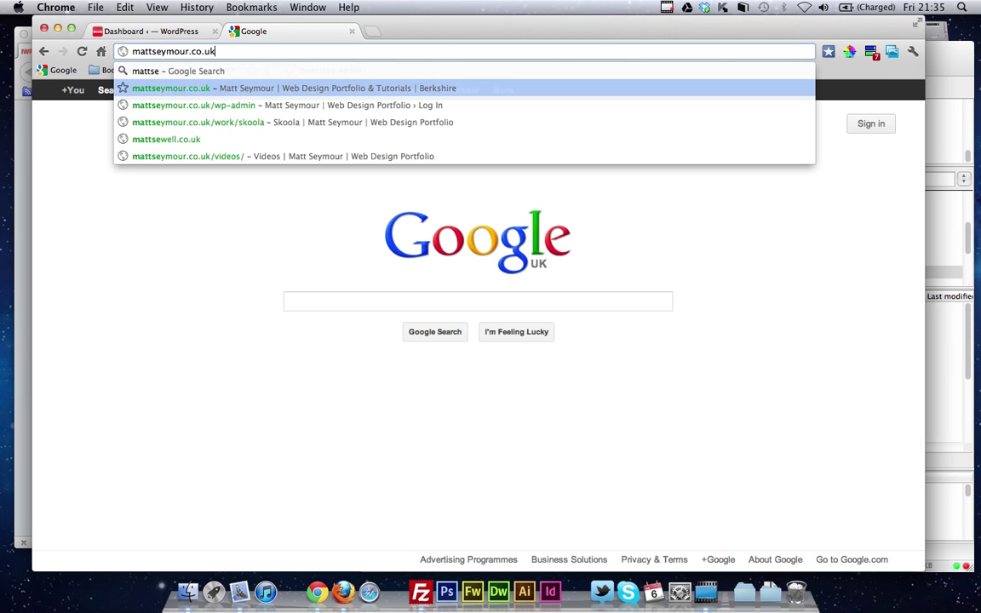
text(/iwp)
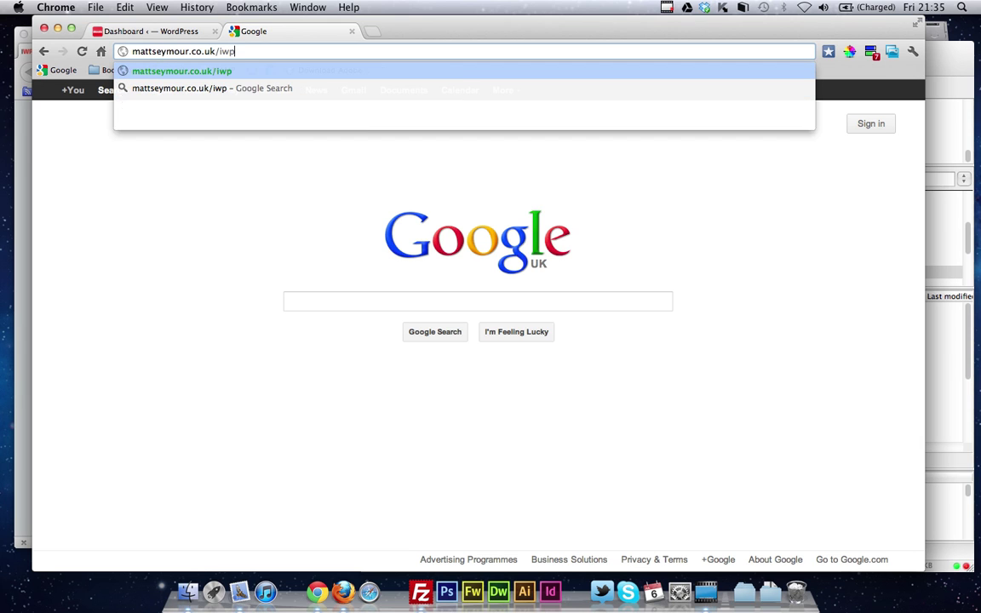
click(419, 592)
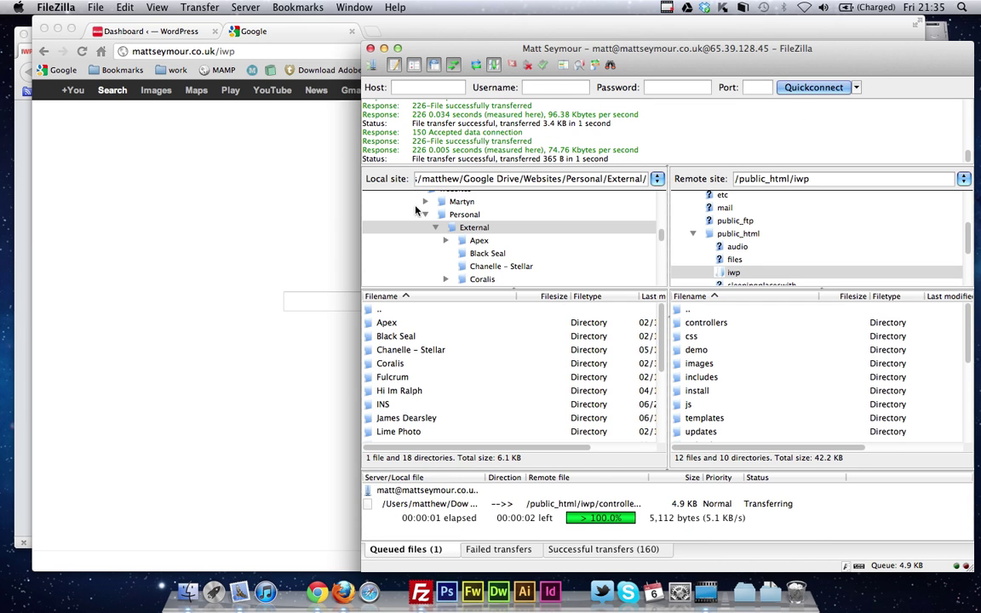
click(269, 31)
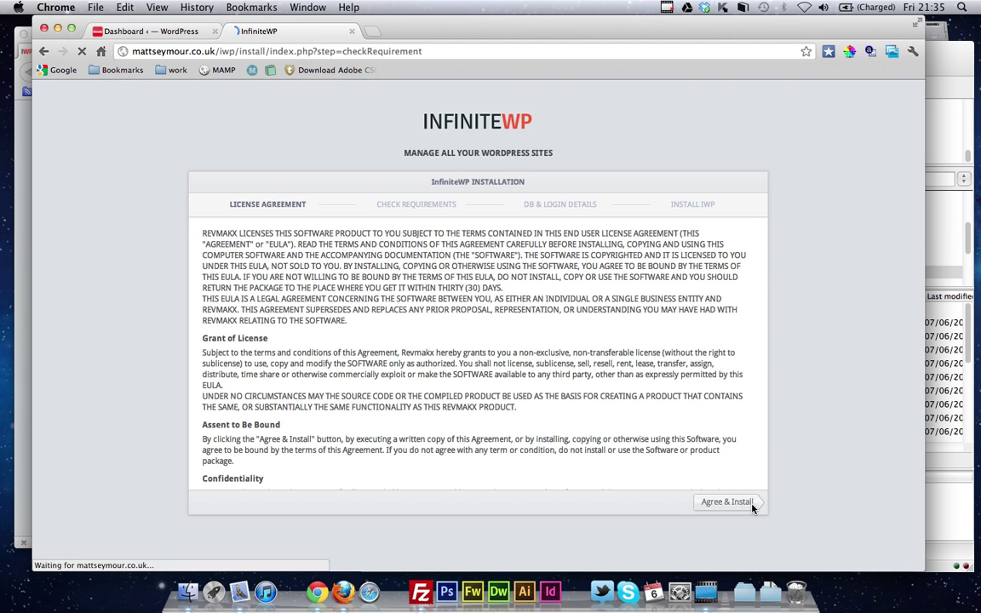
Pass the requirements check, complete the database and login setup, and decline saving the password
scroll(762, 400, down, 2)
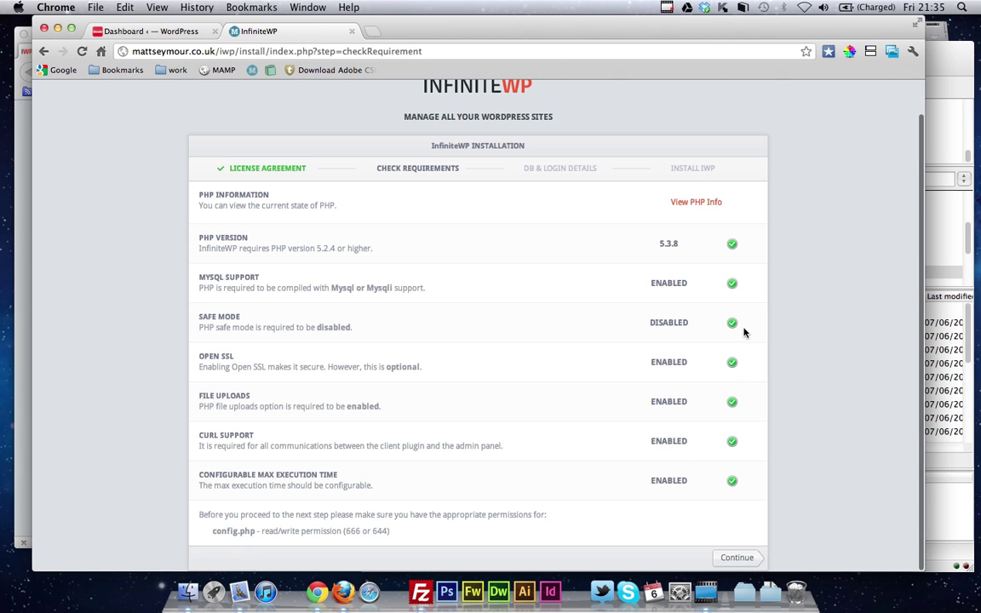
click(738, 558)
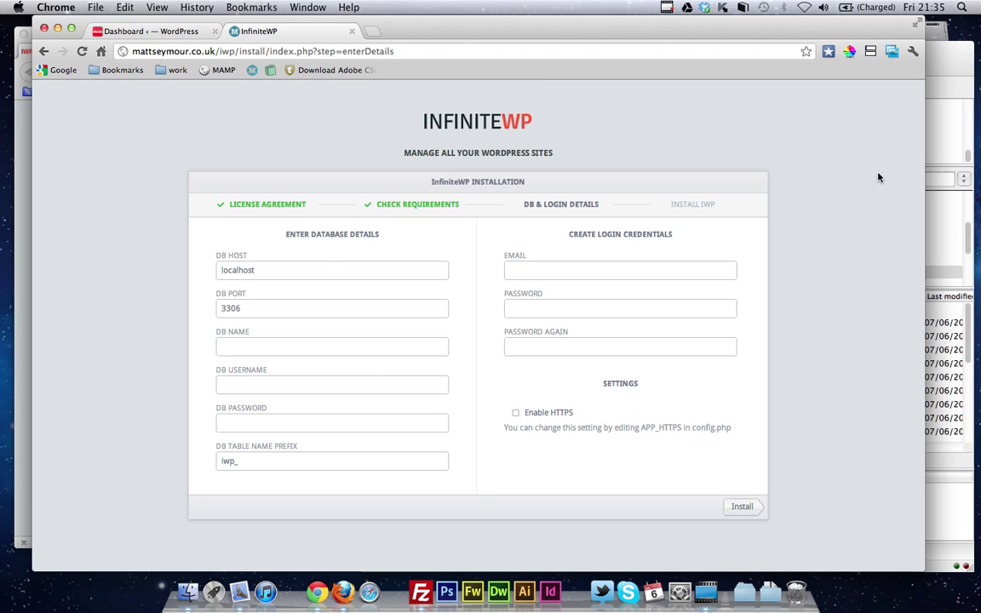
click(667, 7)
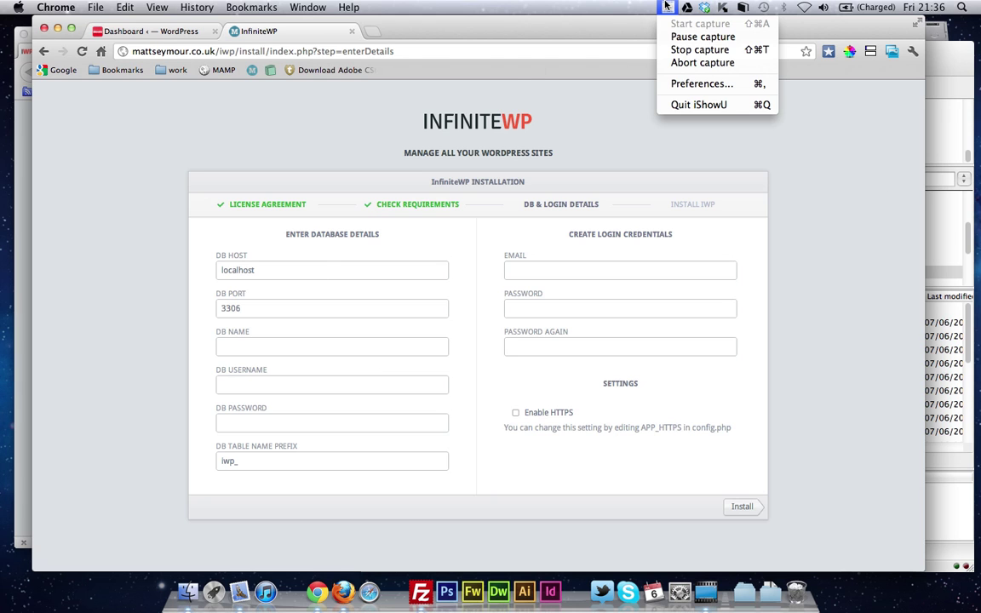
click(702, 36)
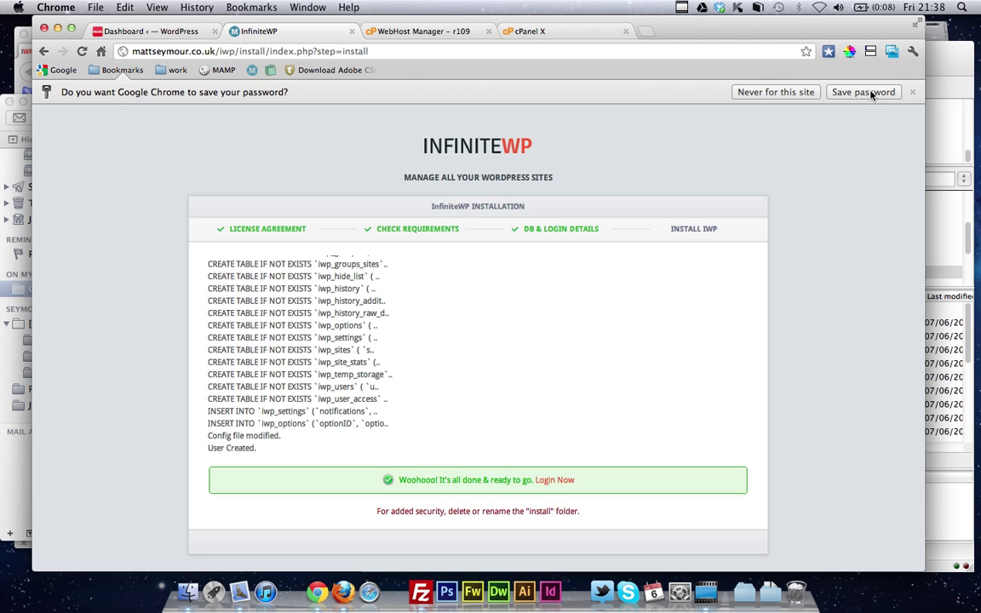
click(789, 91)
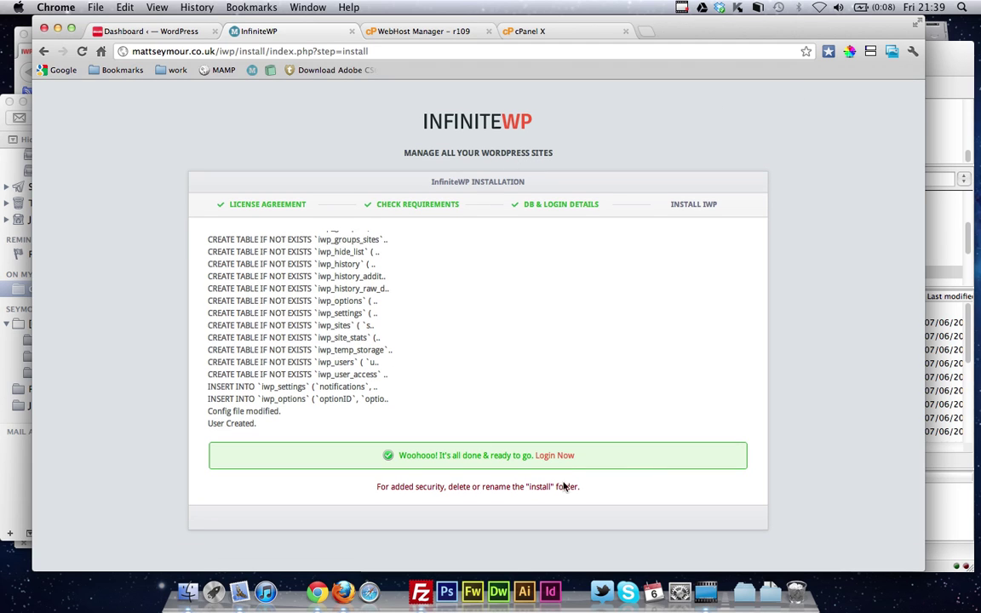
Rename the server's install folder inside iwp to install123
click(950, 464)
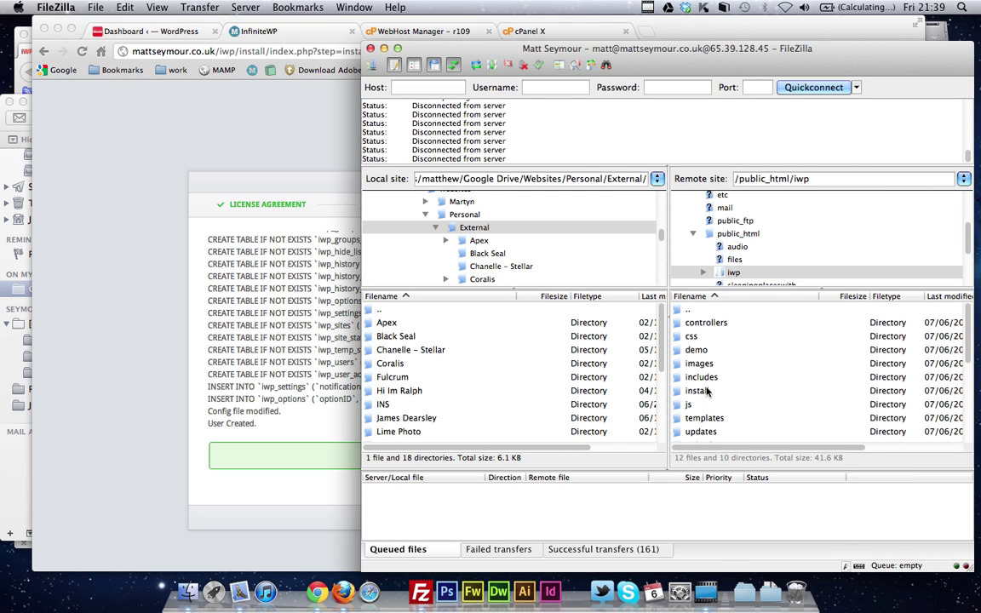
right_click(705, 392)
click(705, 391)
right_click(705, 391)
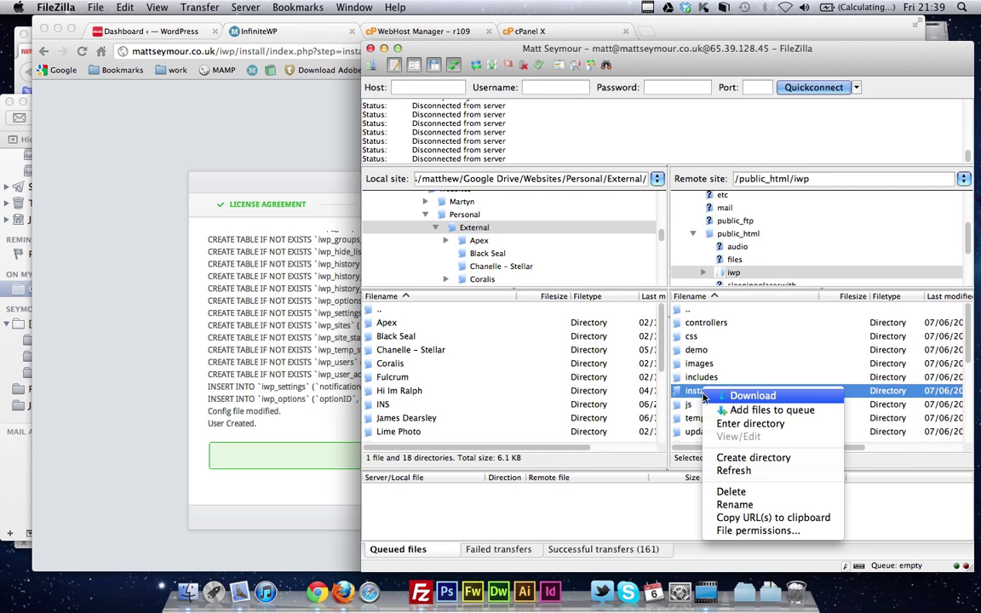
click(754, 504)
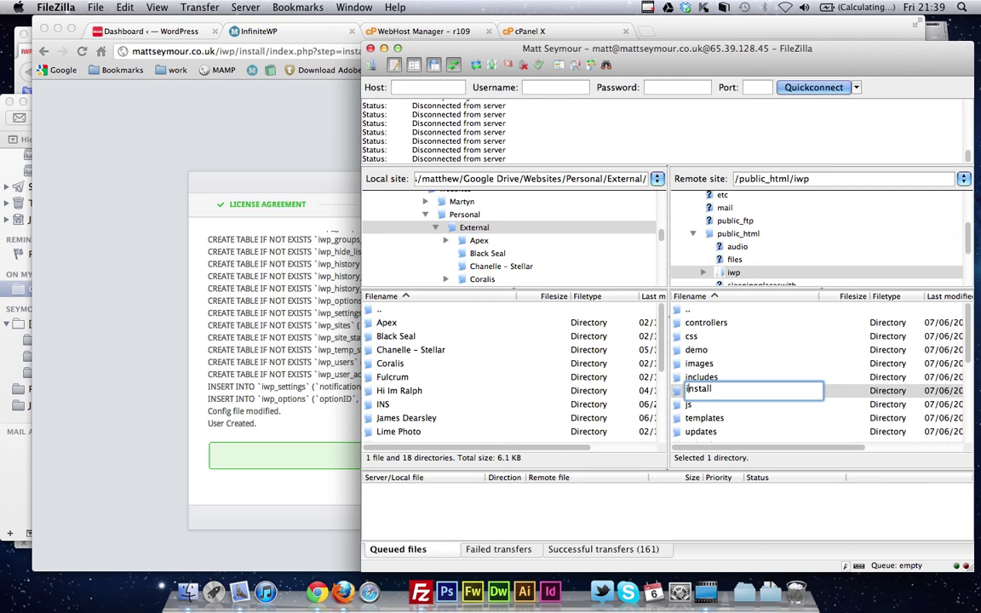
text(123)
key(Return)
Cut the address back to mattseymour.co.uk/iwp and load the admin panel login
click(166, 259)
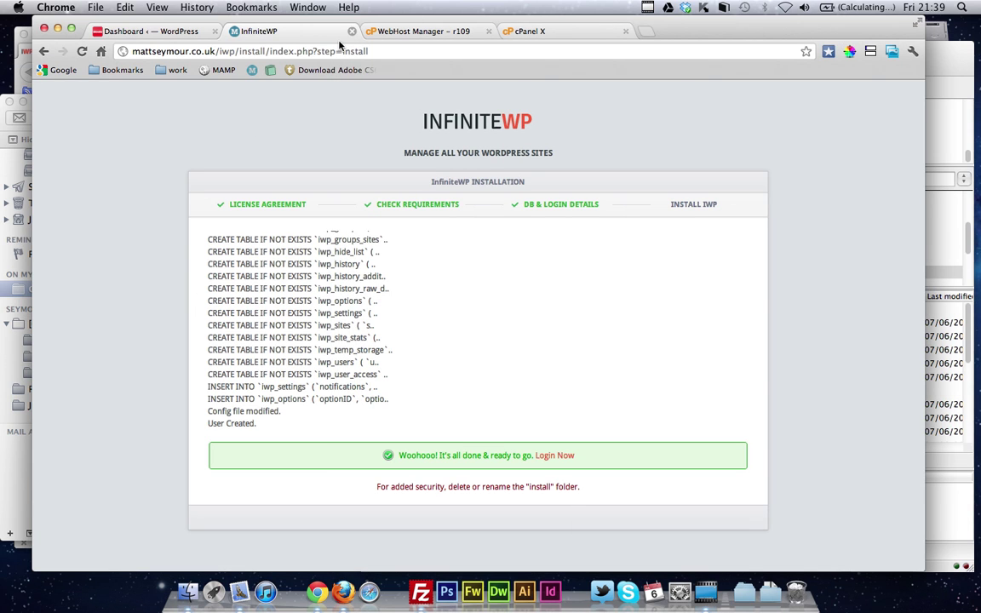
drag(236, 52, 296, 52)
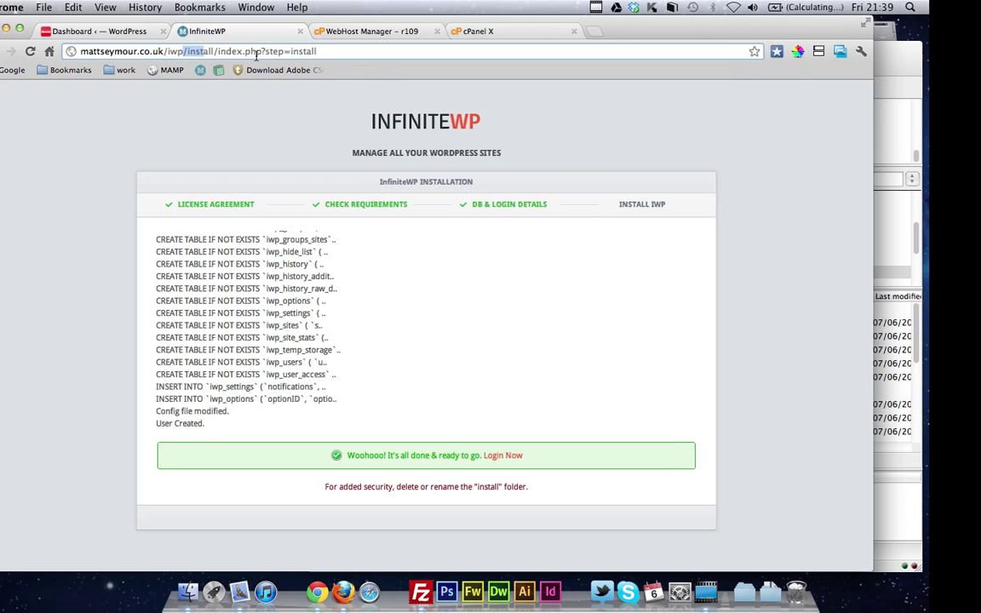
triple_click(299, 51)
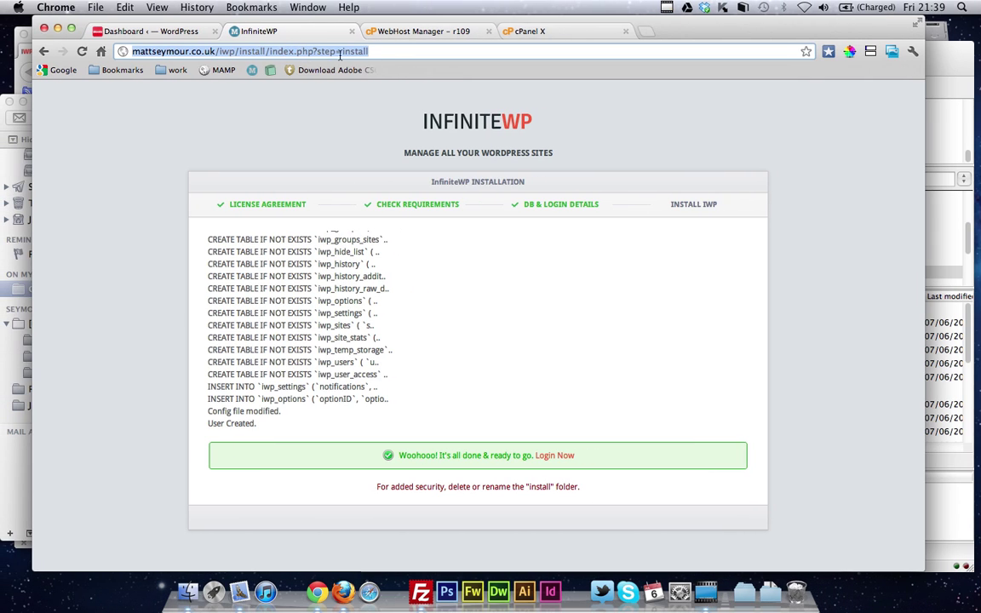
click(396, 50)
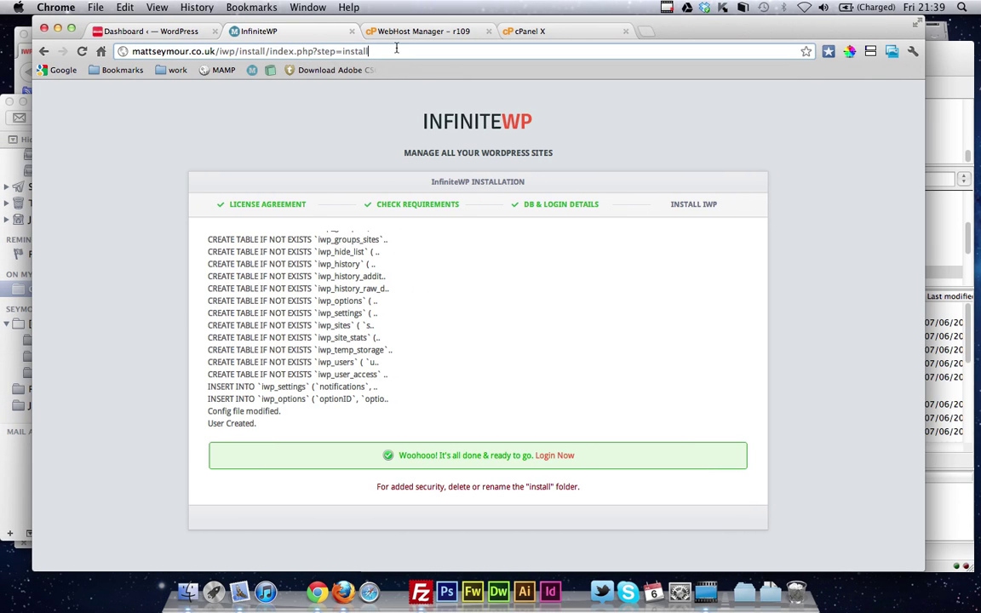
mouse_move(396, 50)
mouse_down()
mouse_move(239, 52)
mouse_move(396, 53)
mouse_up()
key(BackSpace)
key(Return)
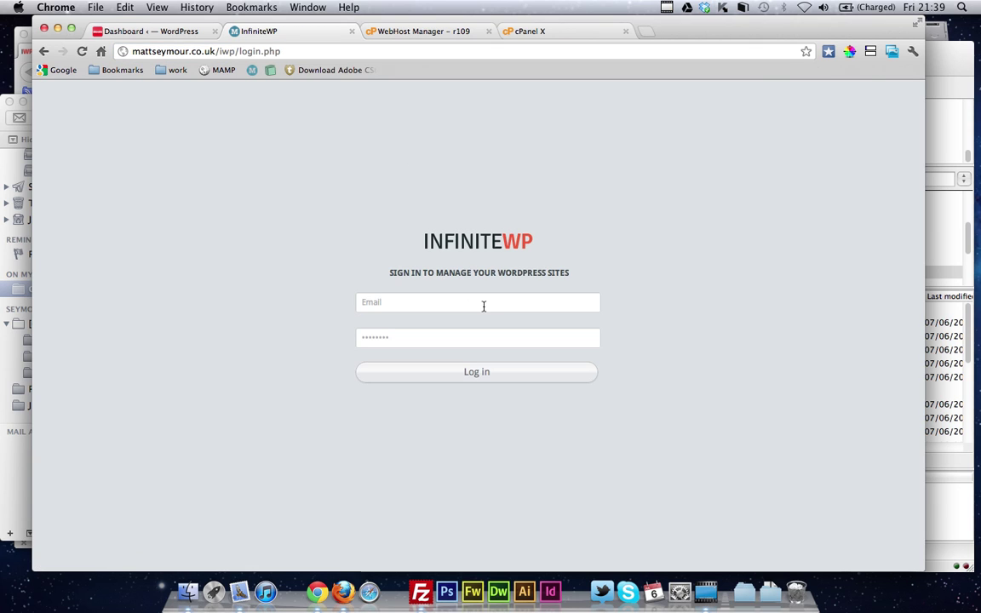
Log in with the saved admin email and the account password
click(483, 304)
text(matt@)
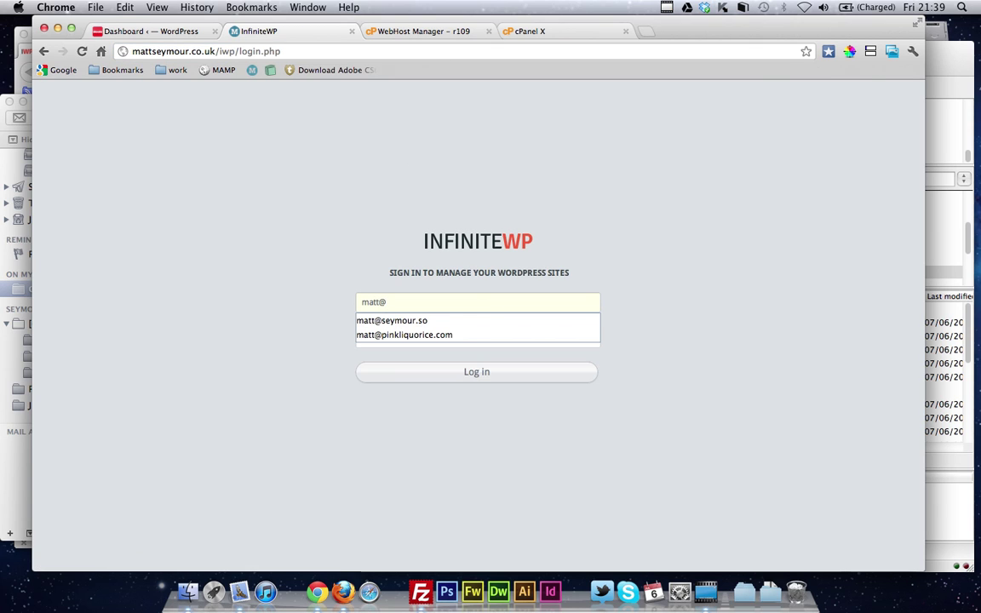
key(Down)
key(Tab)
text(*************)
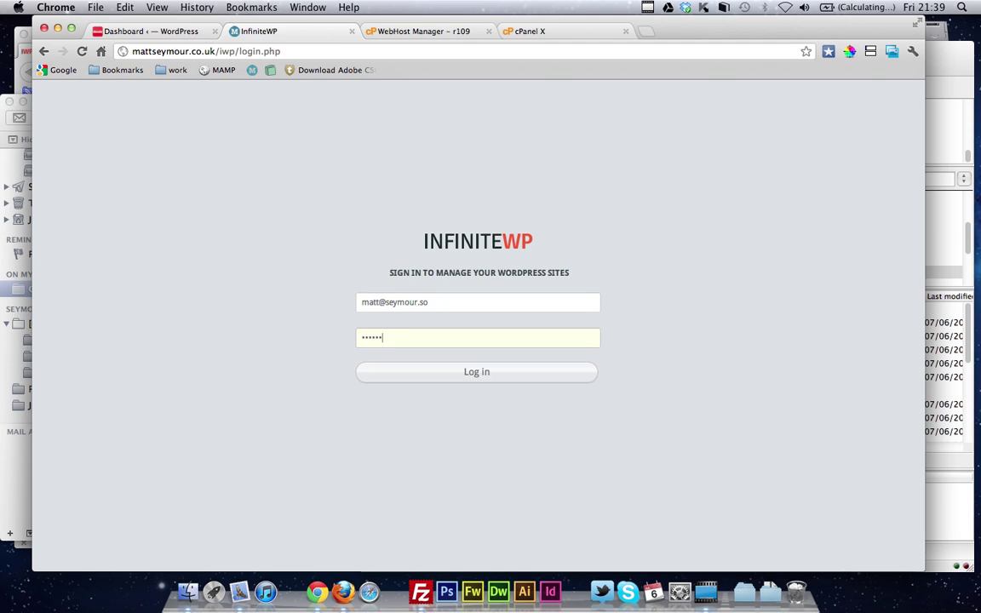
key(Return)
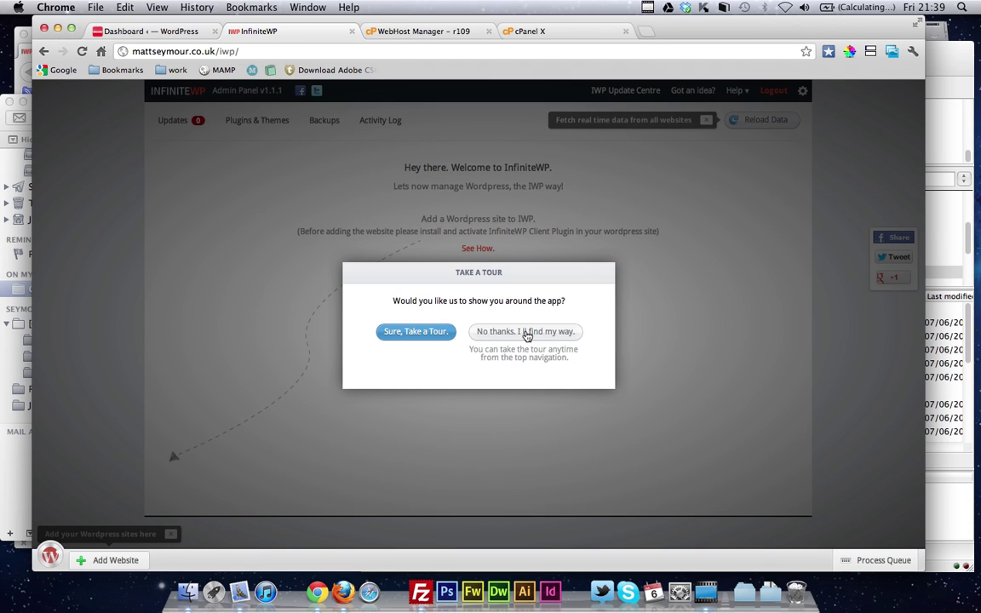
Decline the tour, dismiss the real-time data and add-site hints, and return to Updates
click(526, 332)
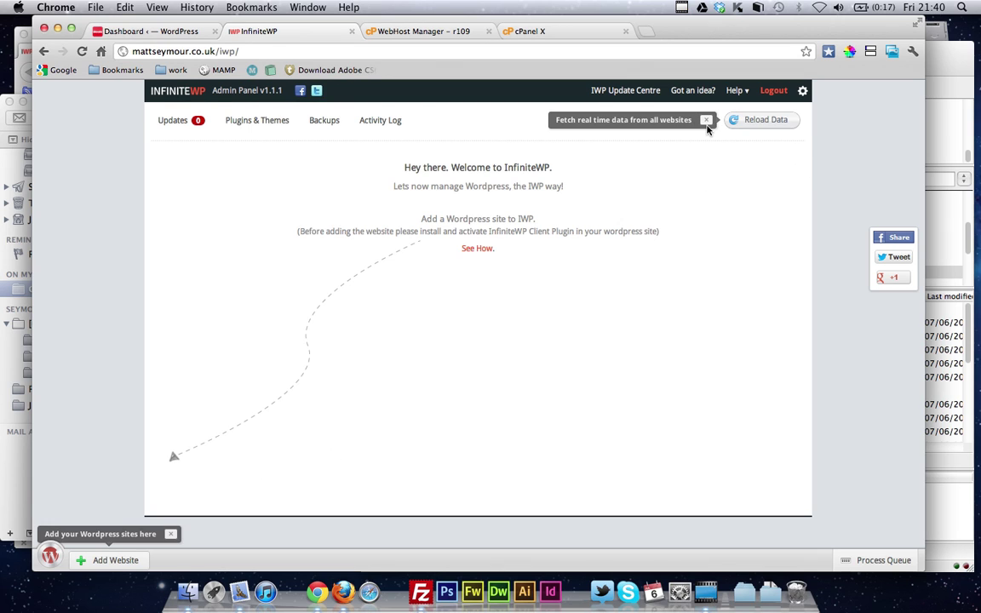
click(706, 121)
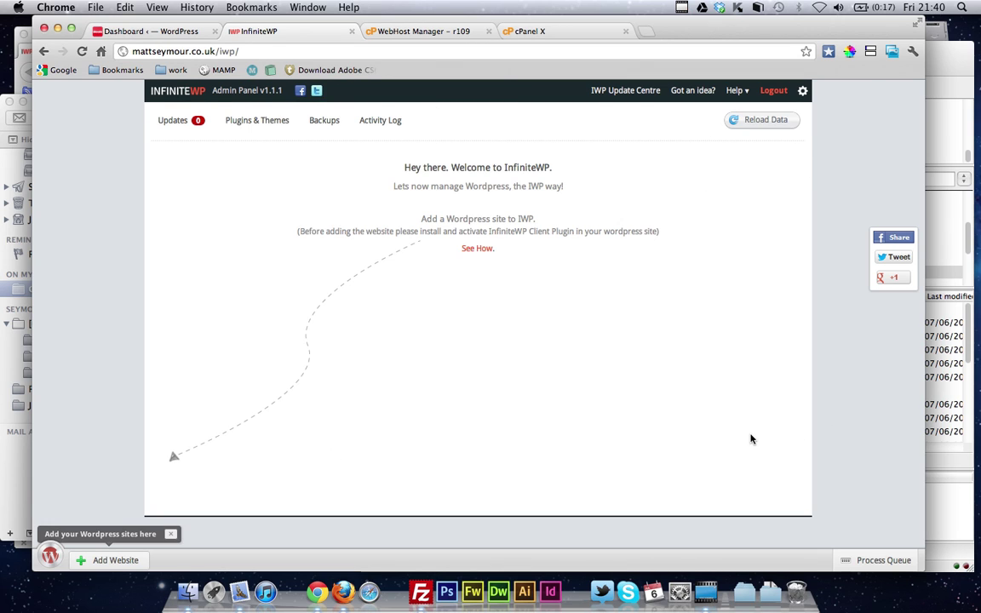
click(860, 557)
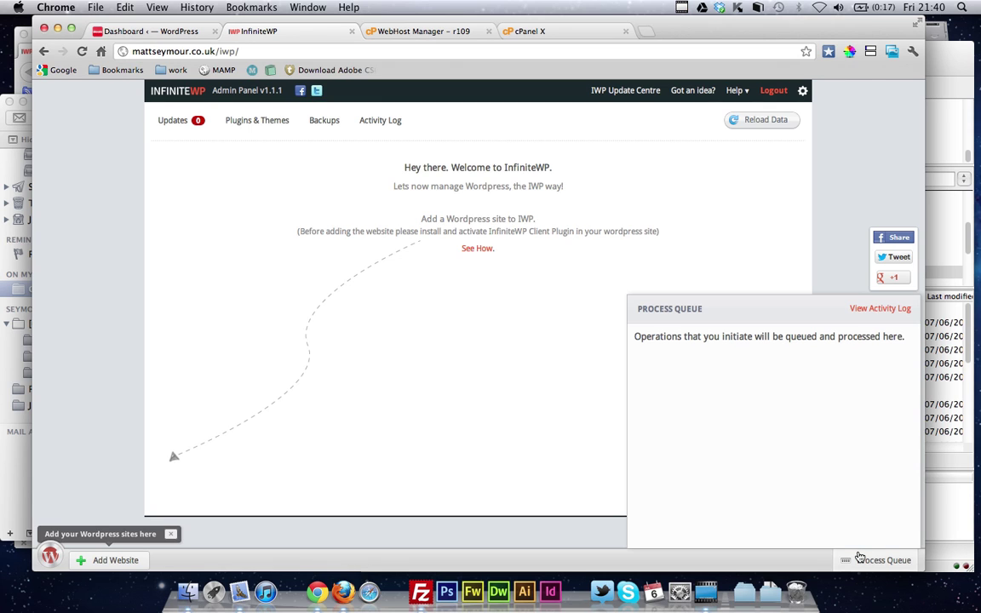
click(860, 558)
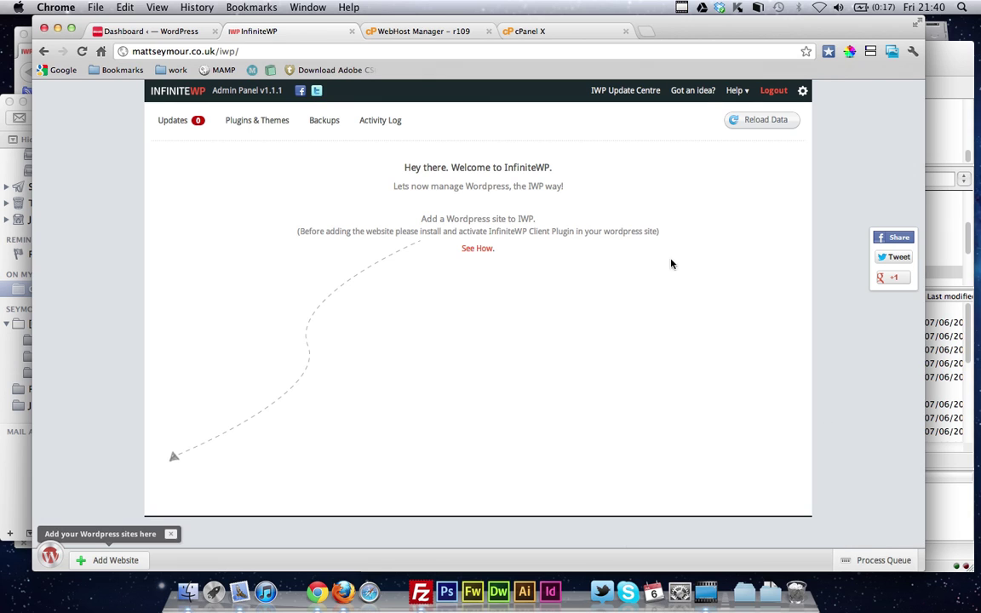
click(380, 124)
click(174, 120)
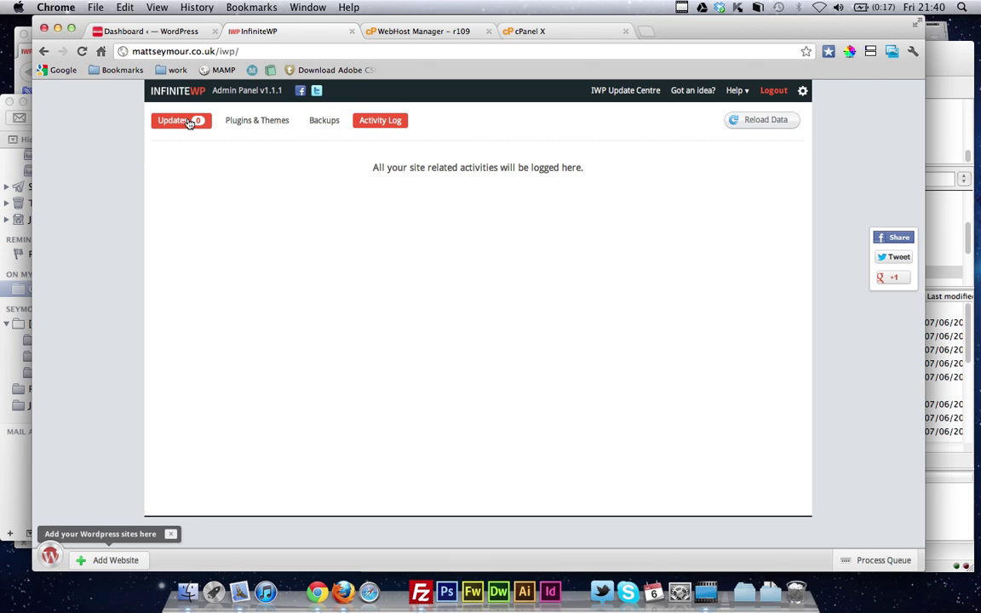
click(171, 535)
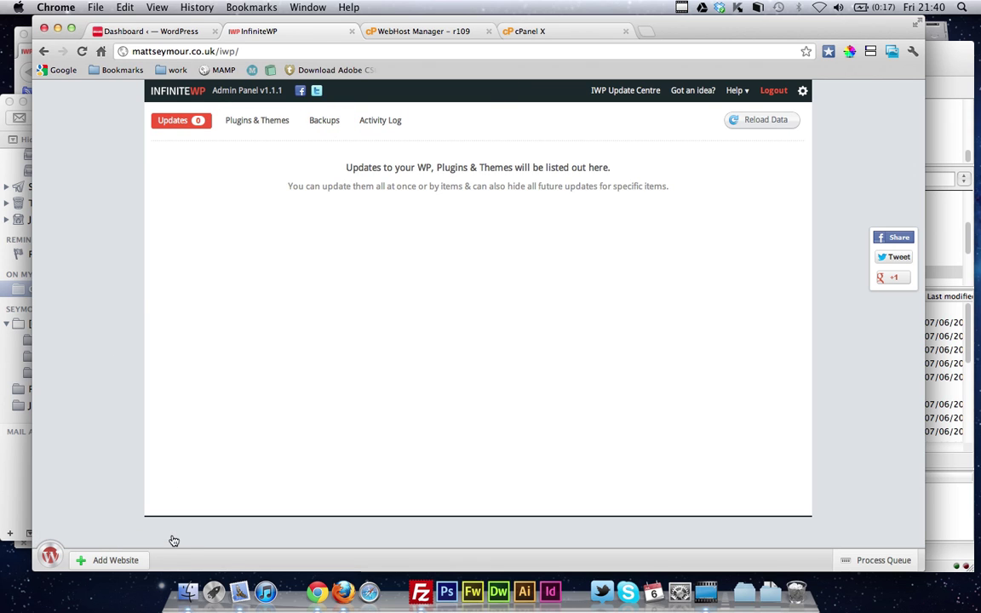
Switch to the skoola.co.uk WordPress dashboard and reveal the Plugins submenu
click(168, 32)
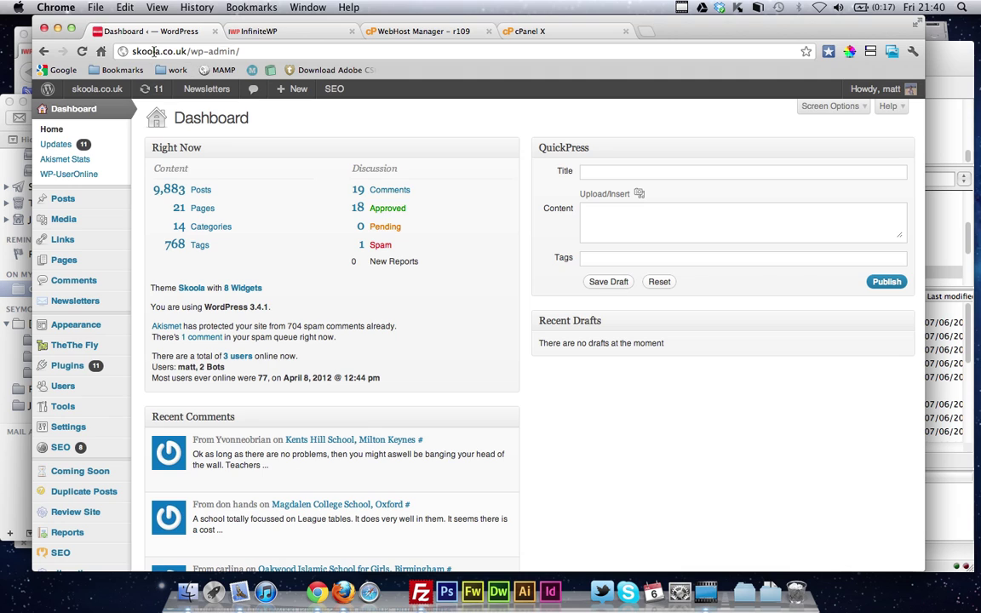
mouse_move(96, 366)
mouse_move(120, 377)
click(290, 32)
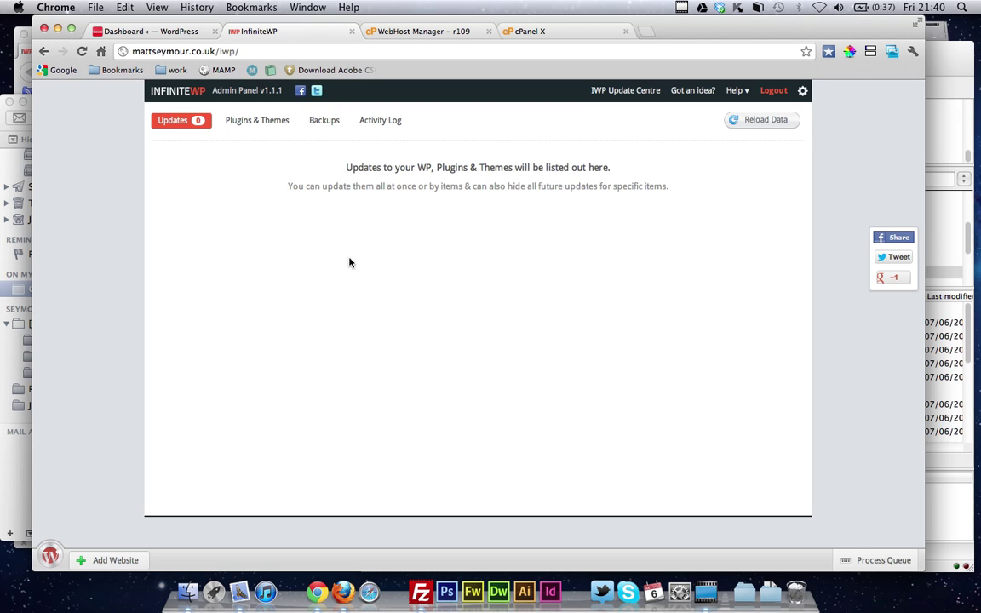
click(126, 561)
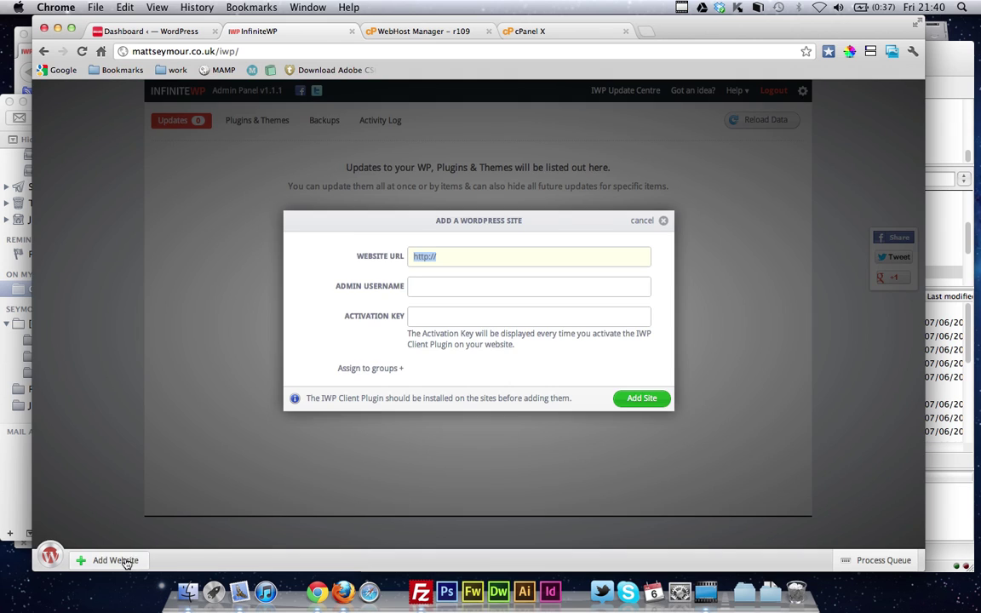
key(Right)
text(skoola.co.uk)
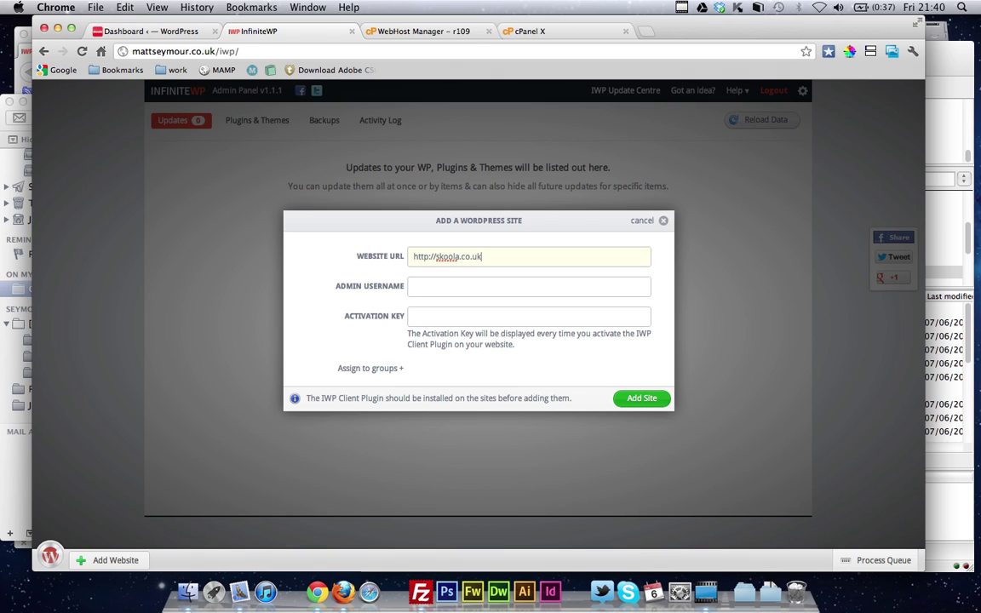
key(Tab)
text(admin)
key(Tab)
click(150, 31)
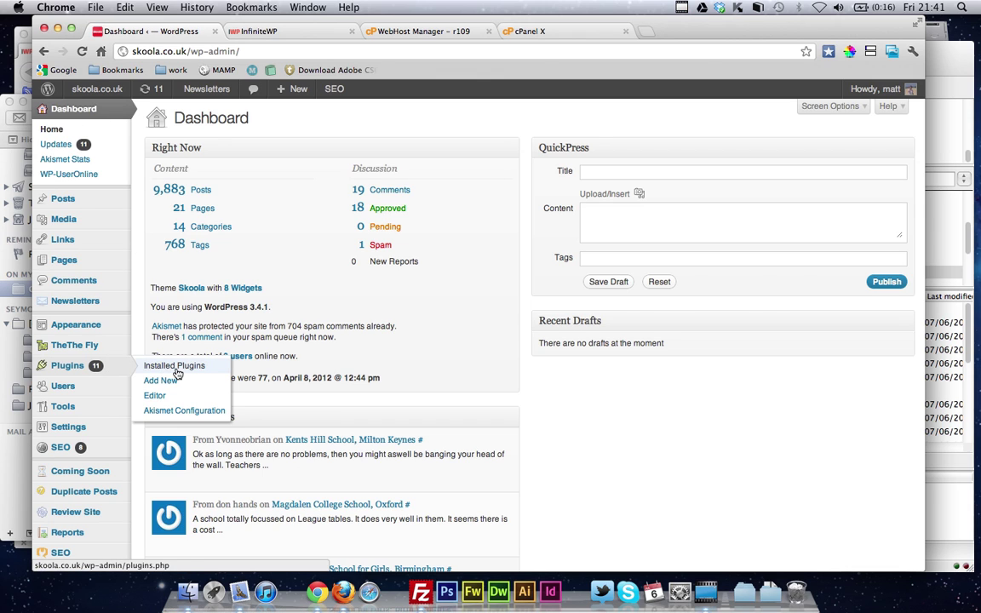
Install and activate the InfiniteWP Client plugin found by searching 'iwp', then select its activation key
click(179, 383)
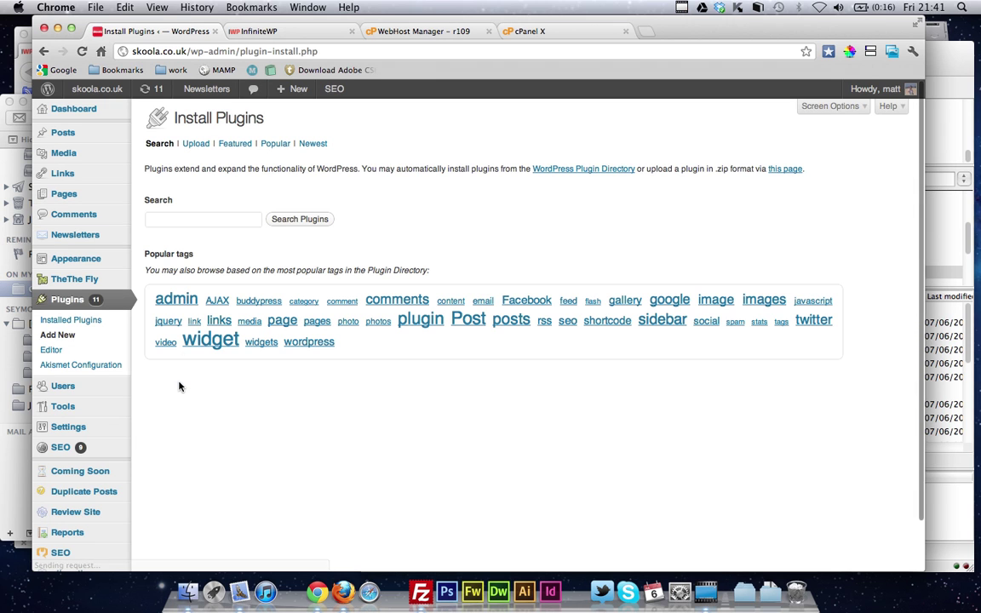
click(210, 220)
text(iwp)
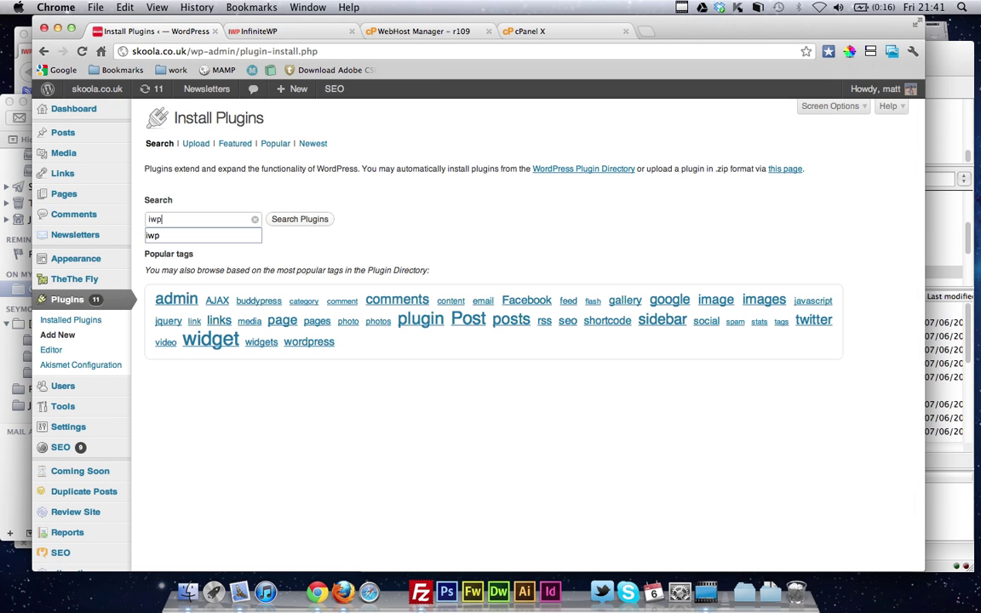
key(Return)
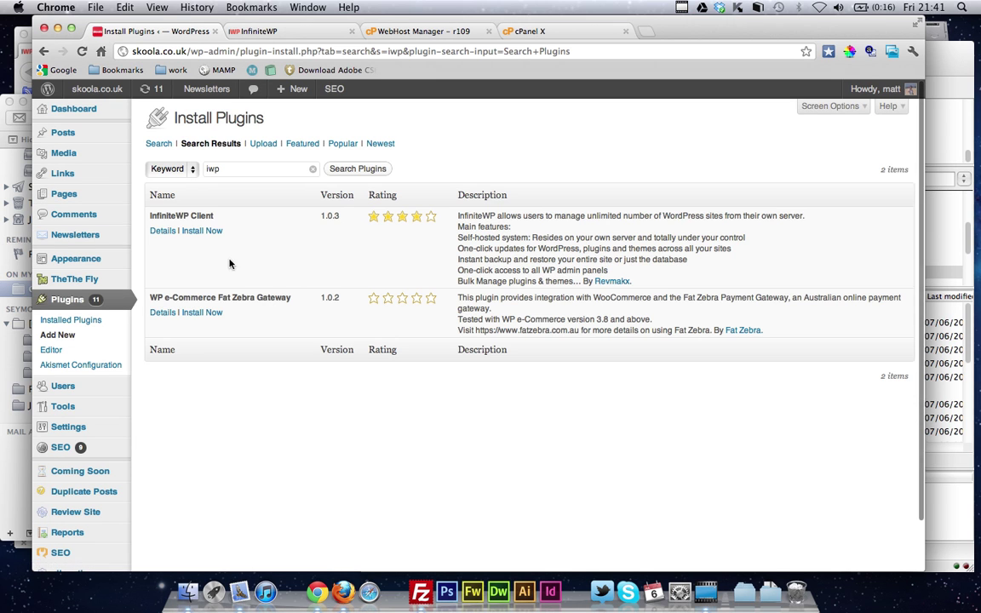
click(204, 233)
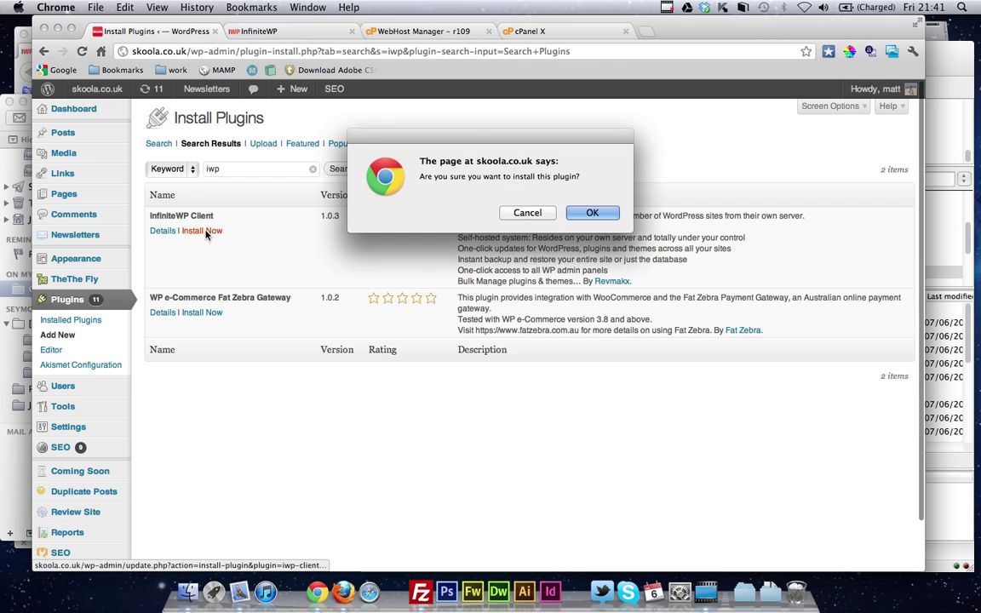
click(596, 213)
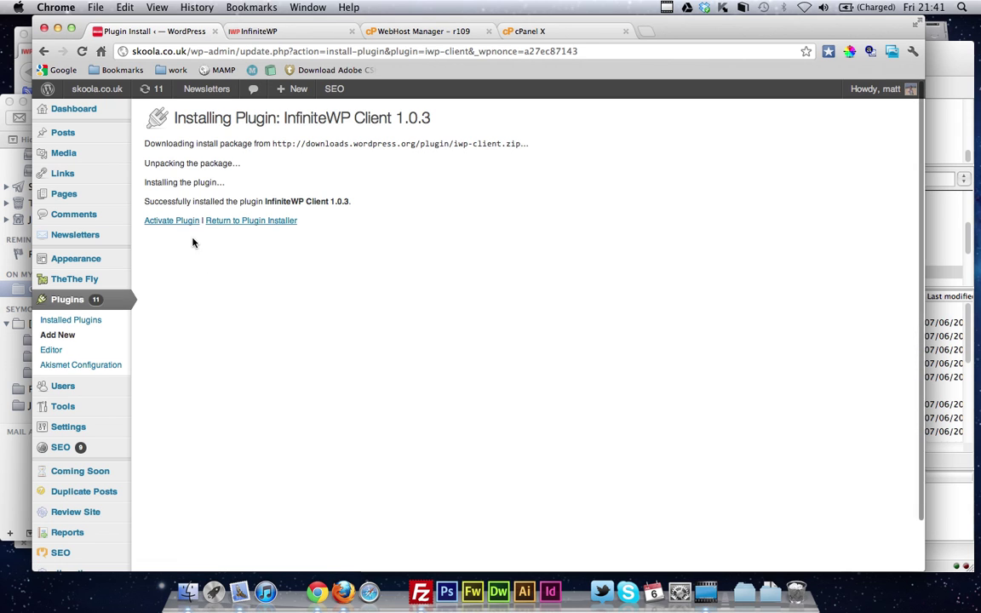
click(183, 223)
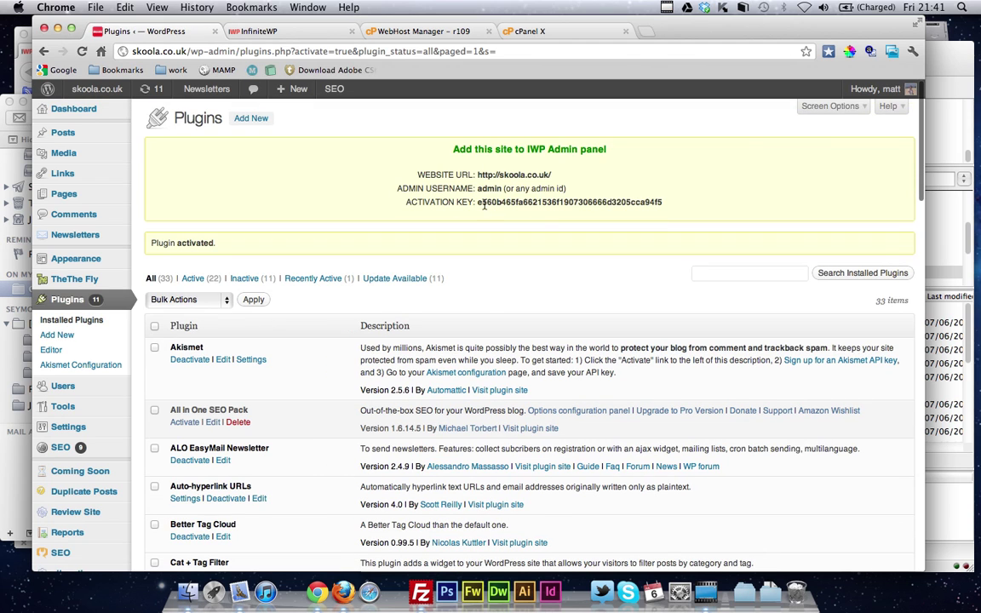
drag(478, 202, 655, 225)
key(ctrl+c)
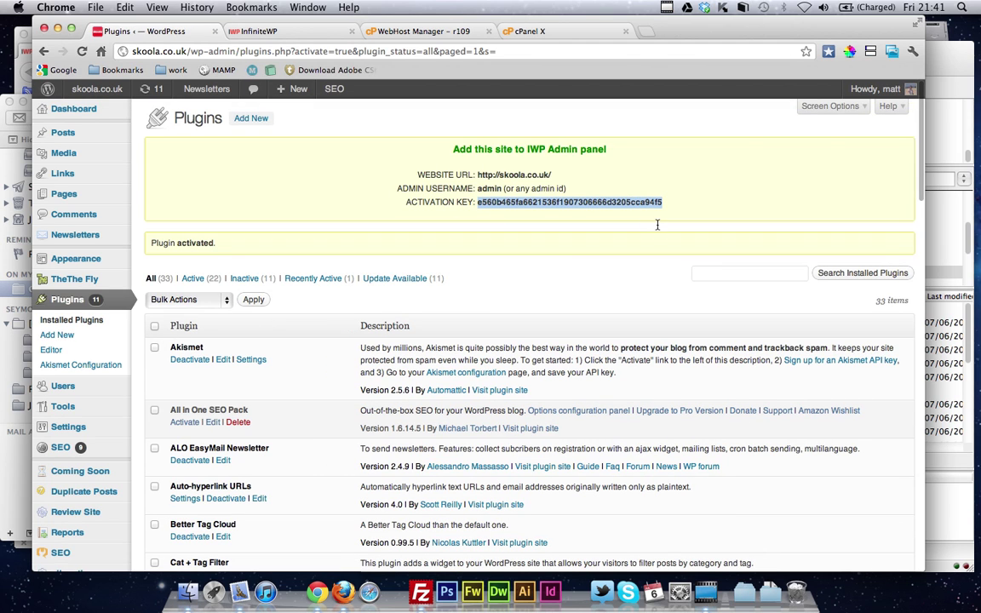
Paste the copied activation key into InfiniteWP's add-site form and add skoola.co.uk
click(294, 32)
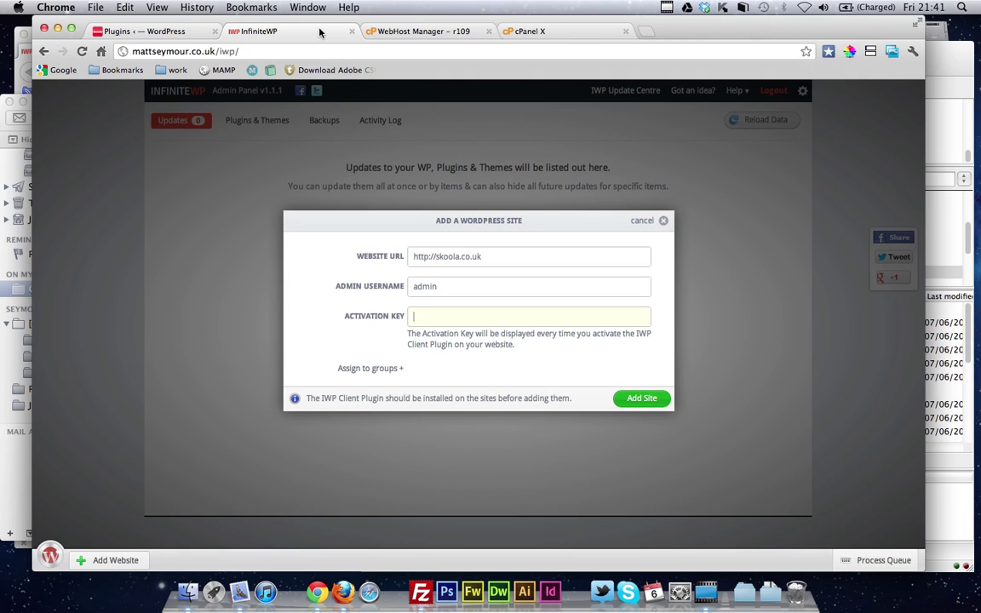
key(ctrl+v)
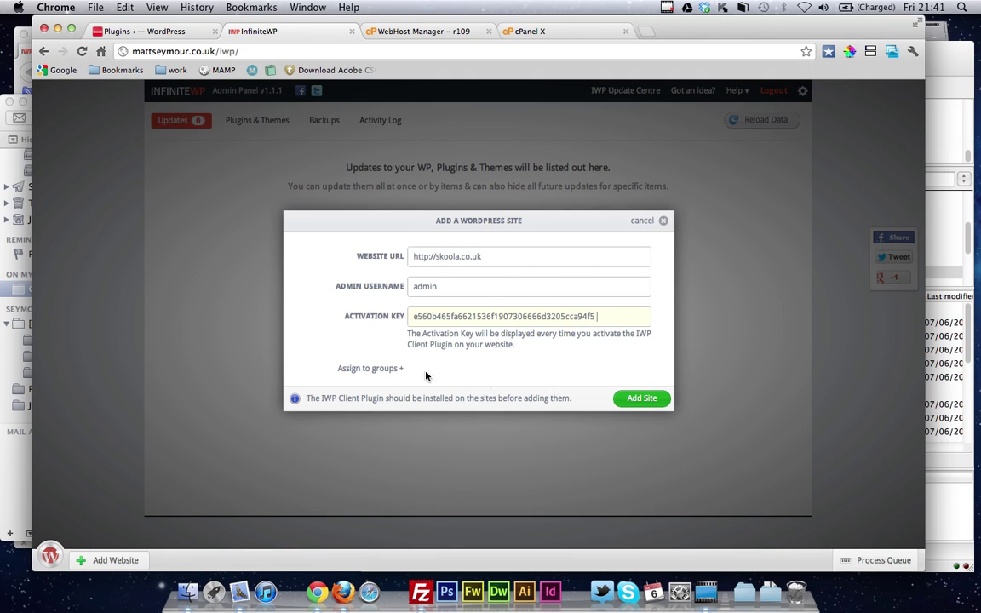
click(652, 398)
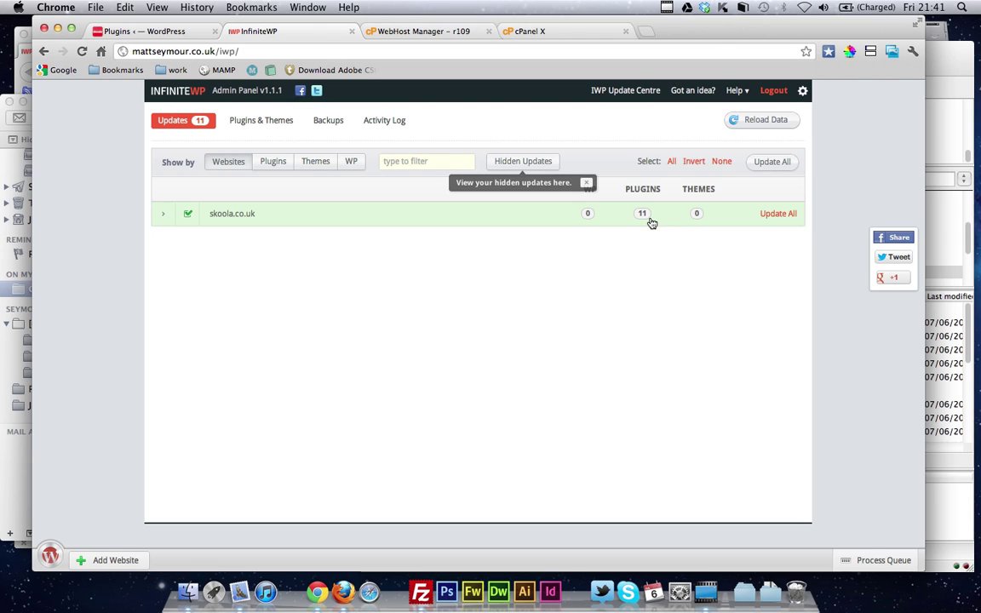
click(586, 182)
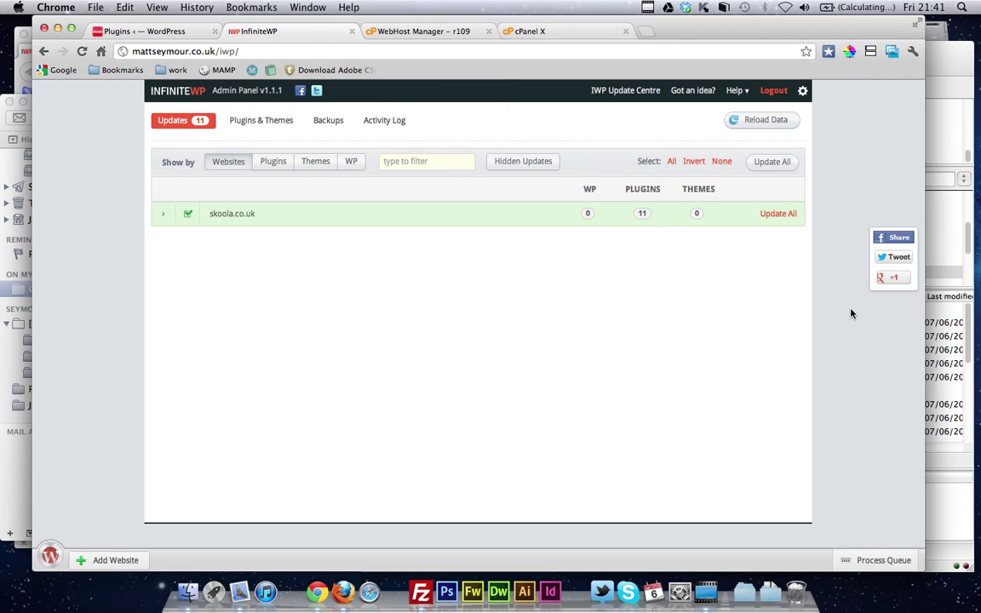
click(517, 222)
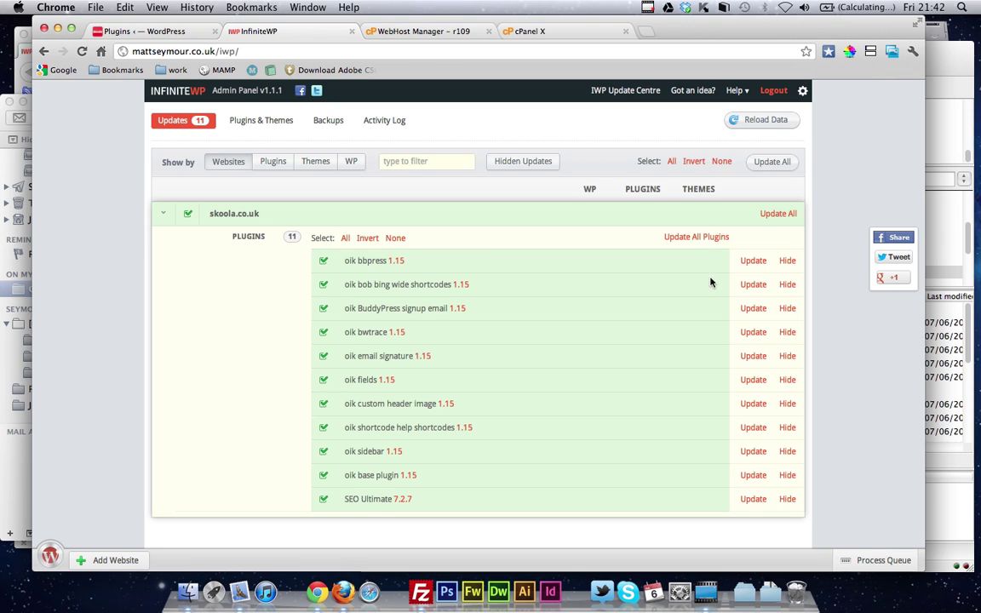
click(628, 223)
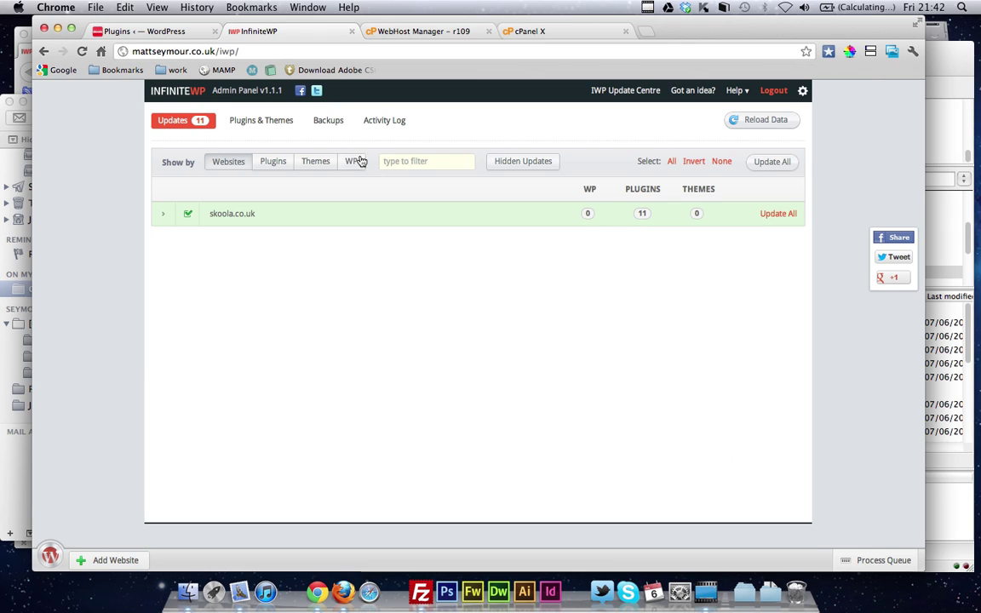
Run a Files & DB backup of skoola.co.uk named test-backup-for-screencast
click(322, 122)
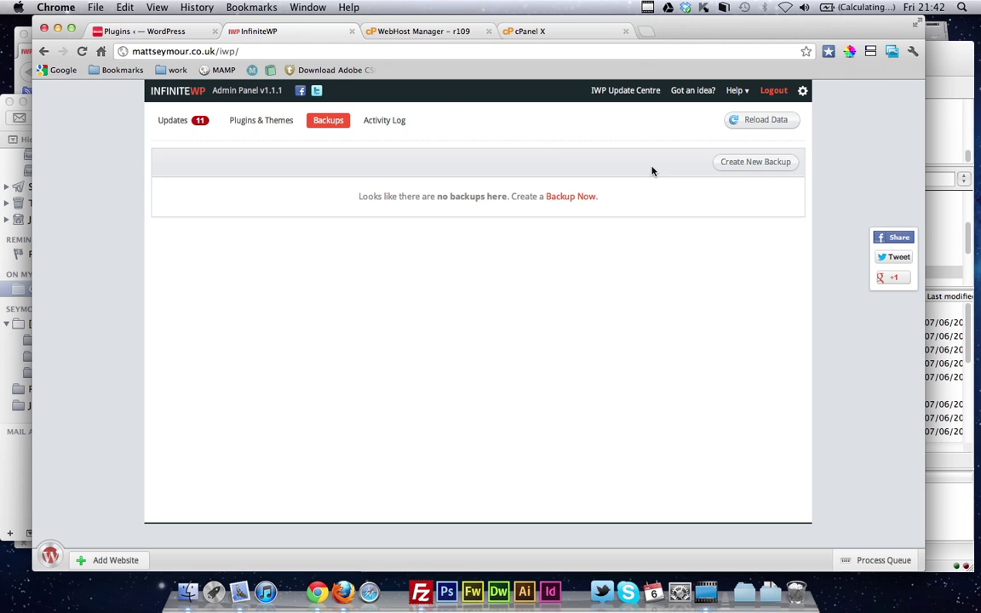
click(749, 166)
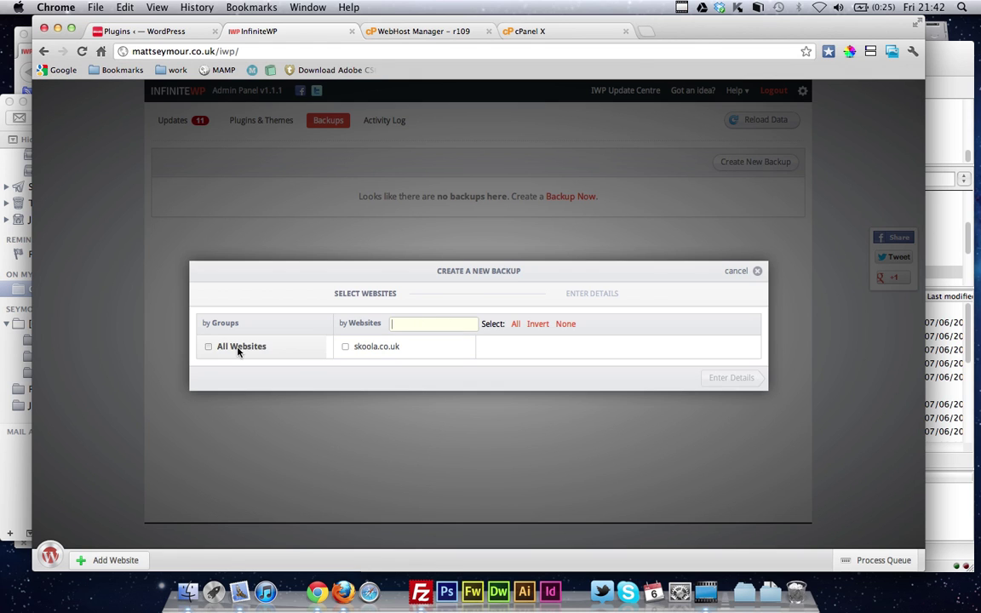
click(370, 348)
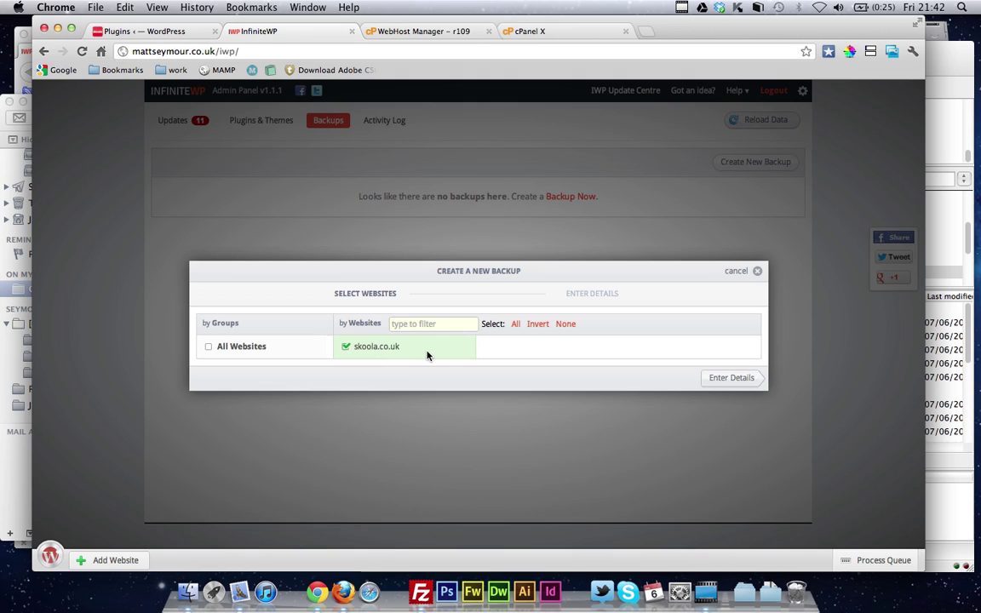
click(749, 378)
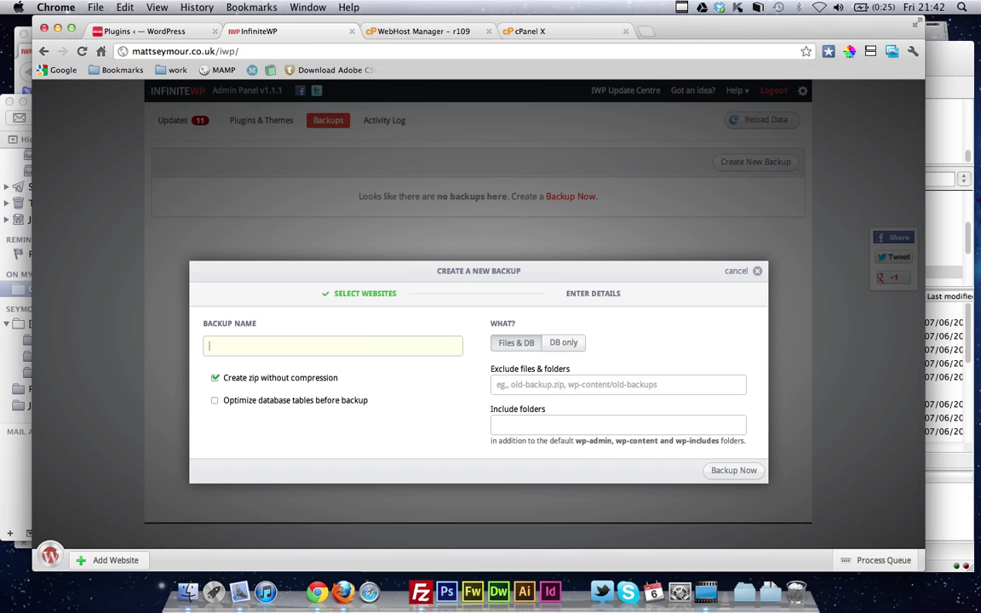
text(test-backup-for-screencast)
click(732, 470)
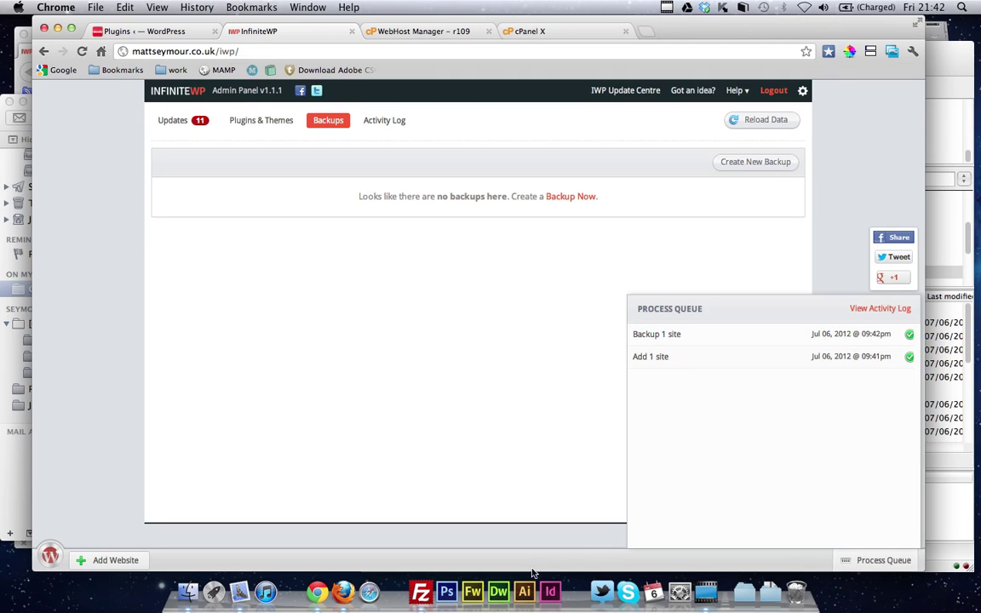
Check the finished backup job, reload site data, and expand skoola.co.uk's 74.54 MB backup entry
click(797, 337)
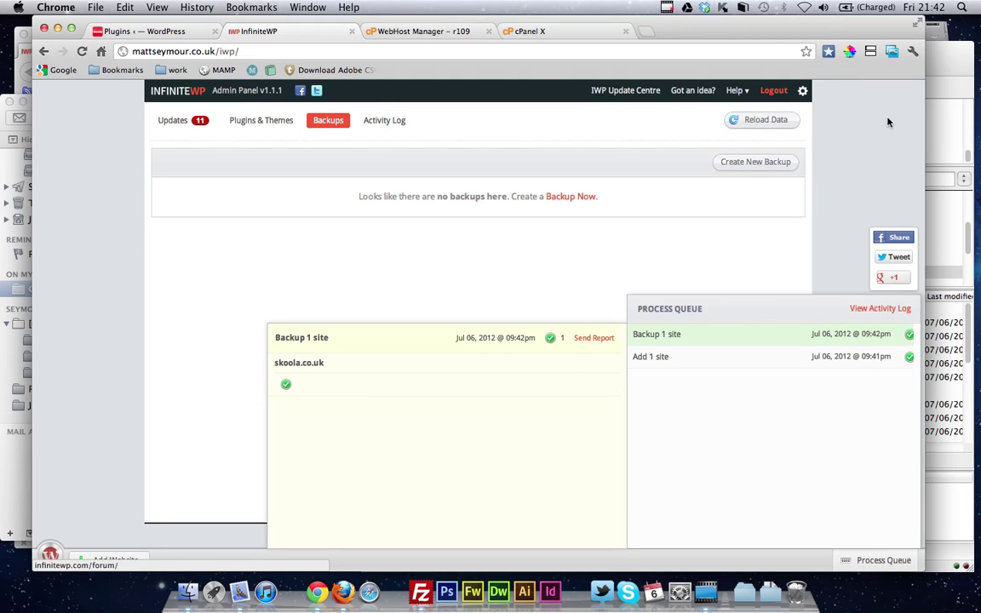
click(755, 121)
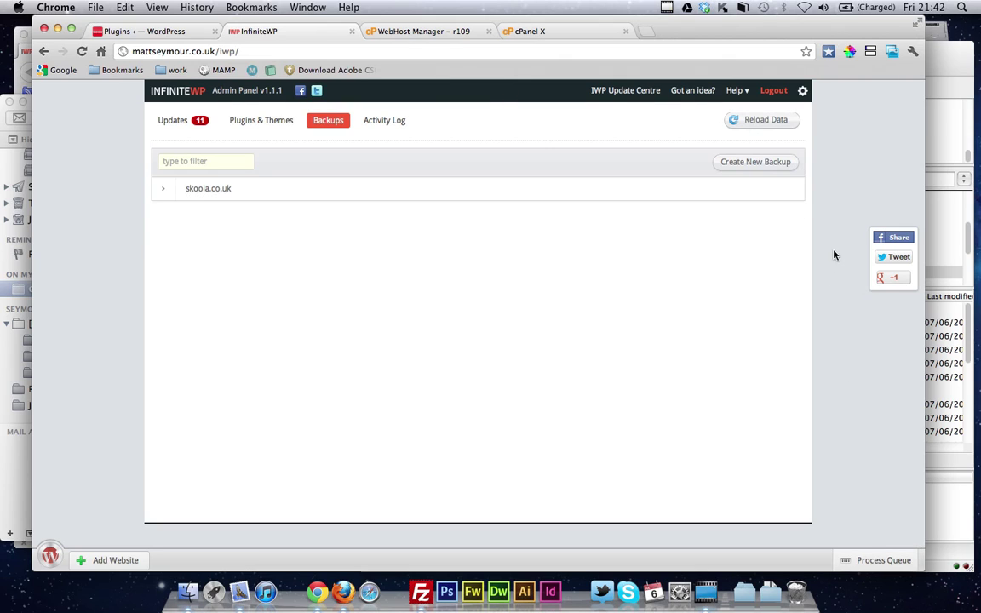
click(276, 195)
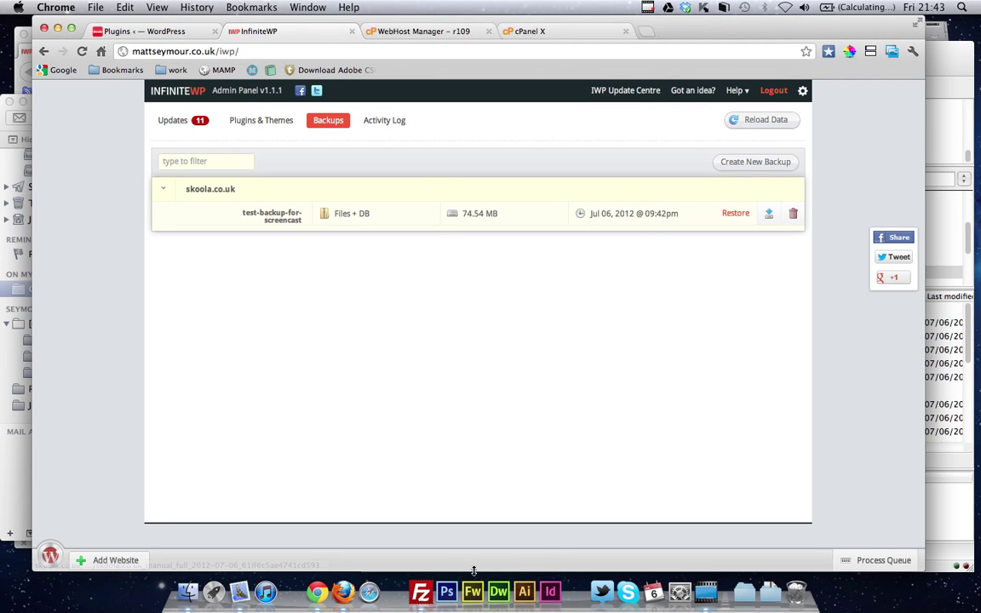
In FileZilla, browse the server to the wp-content/infinitewp/backups folder
click(420, 591)
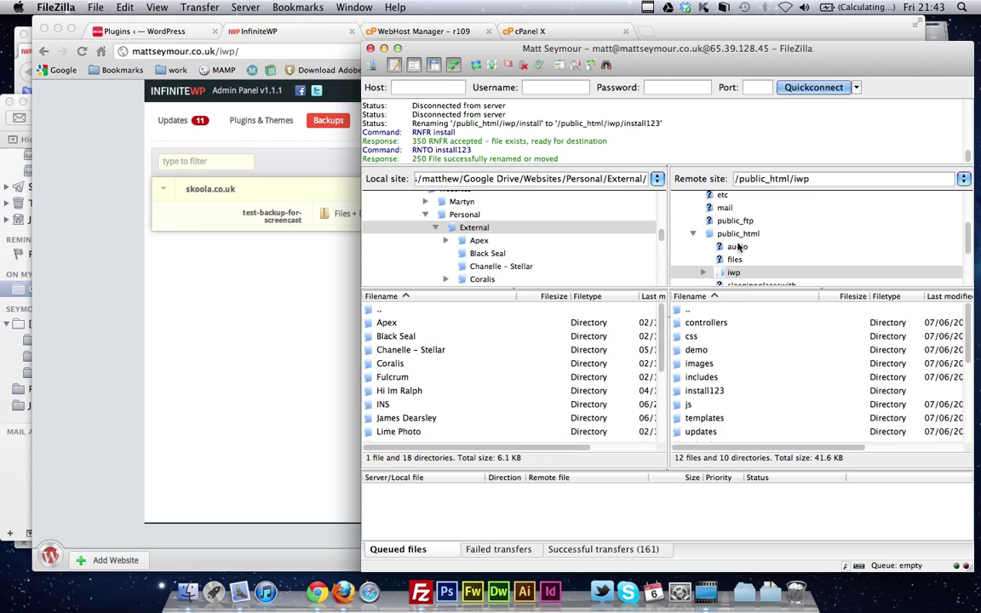
scroll(740, 276, down, 2)
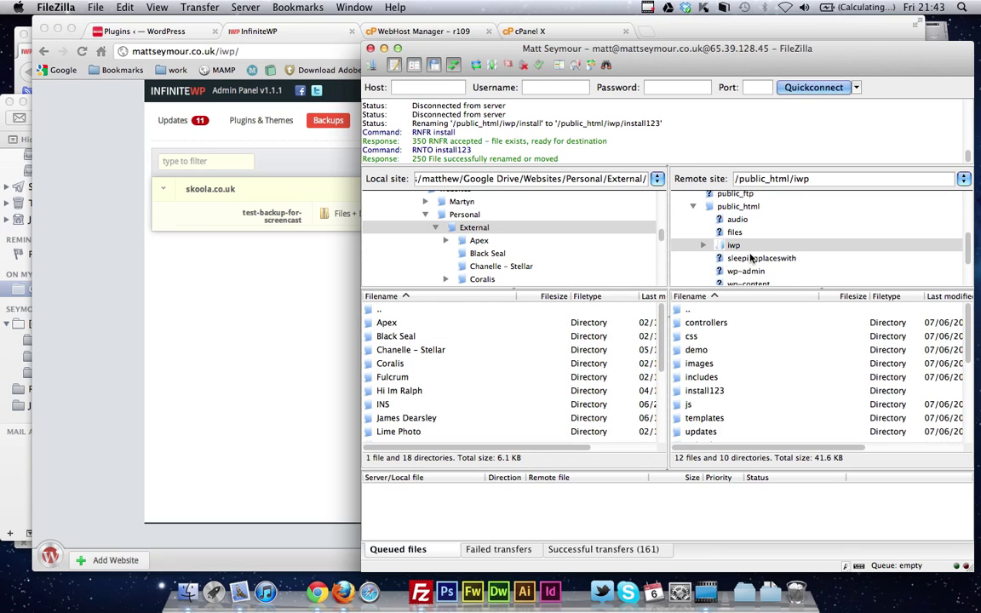
click(734, 245)
scroll(766, 247, down, 3)
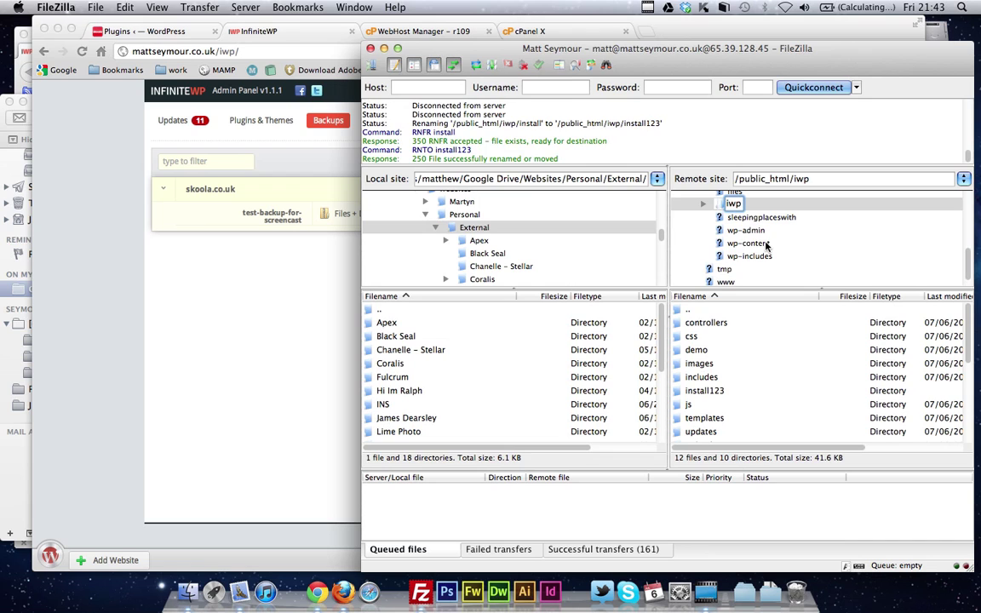
click(766, 244)
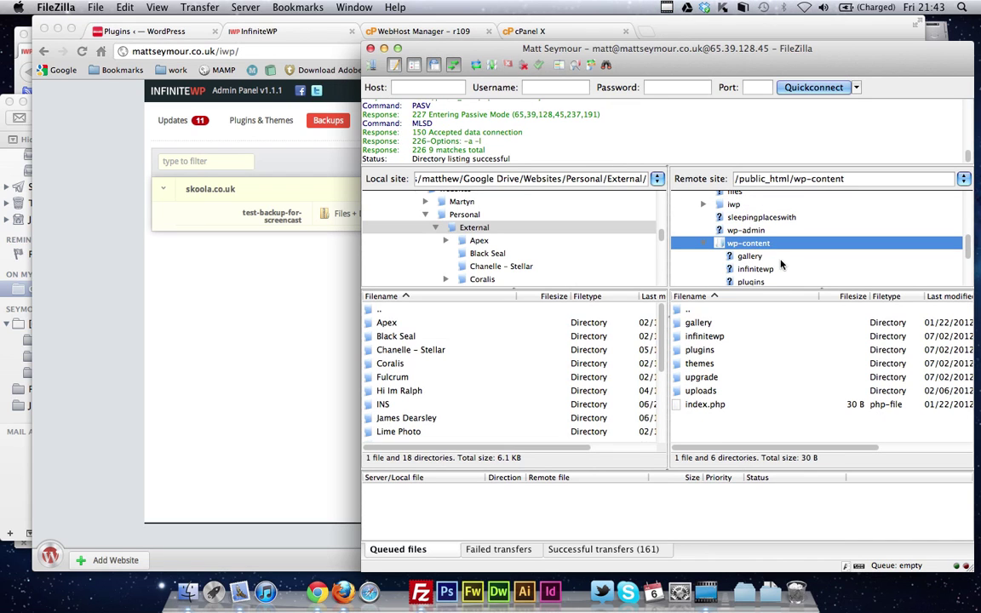
click(781, 268)
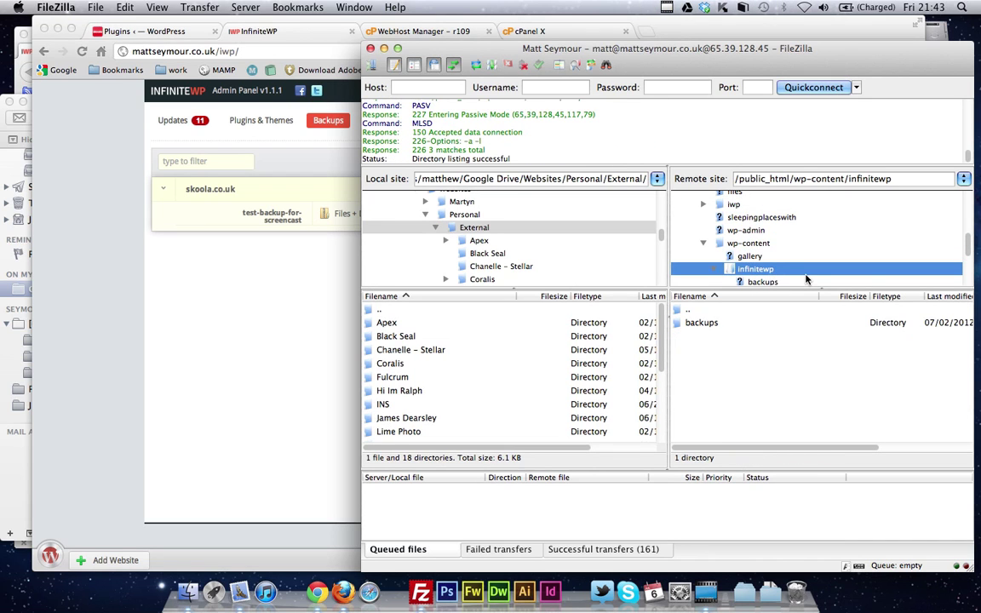
click(807, 281)
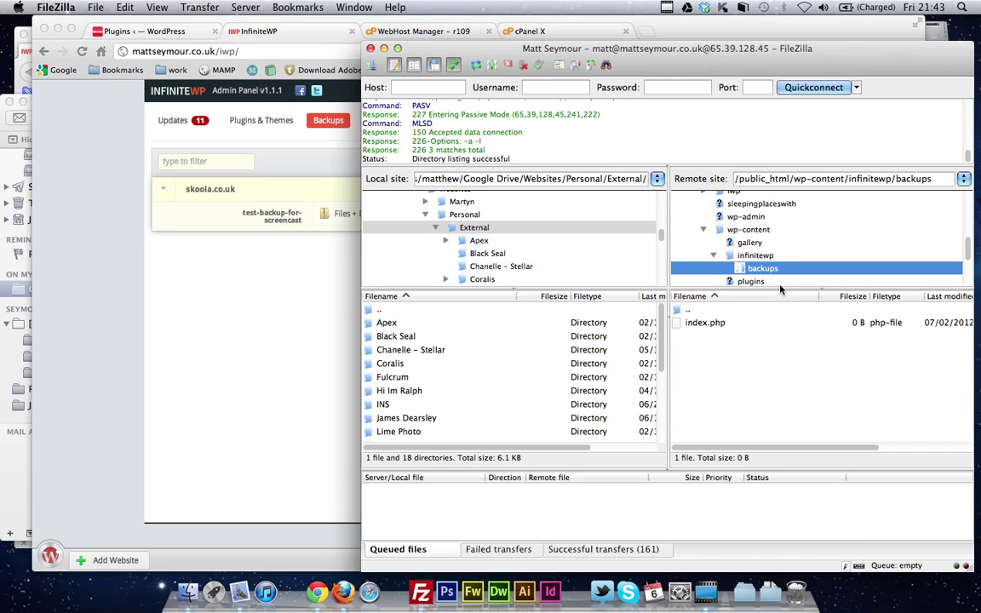
Refresh the backups listing twice, still showing only index.php, and bring up Site Manager
click(476, 68)
click(476, 68)
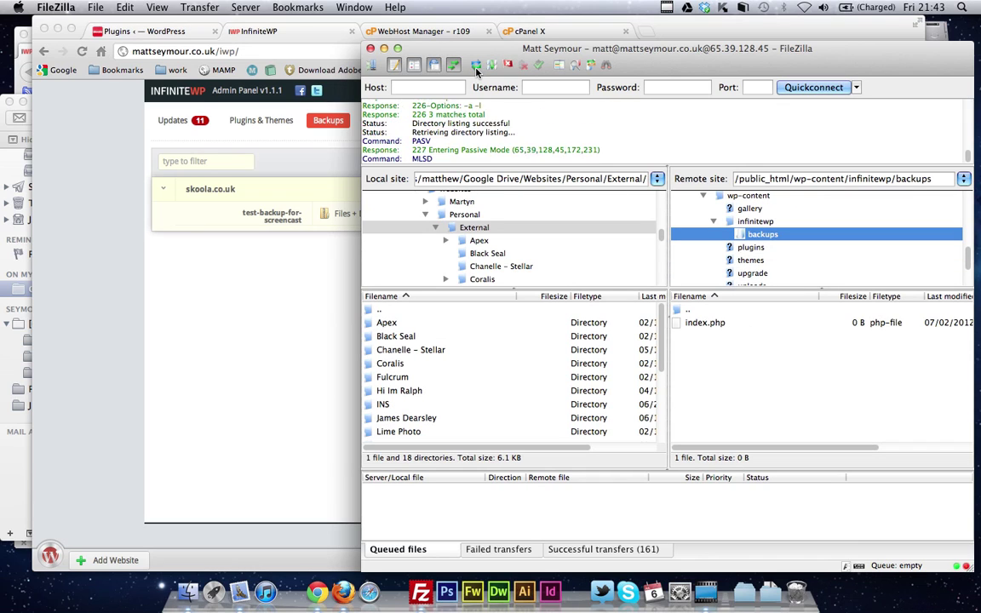
click(372, 67)
Connect to the saved Skoola site, replacing the current FTP connection
scroll(511, 289, down, 3)
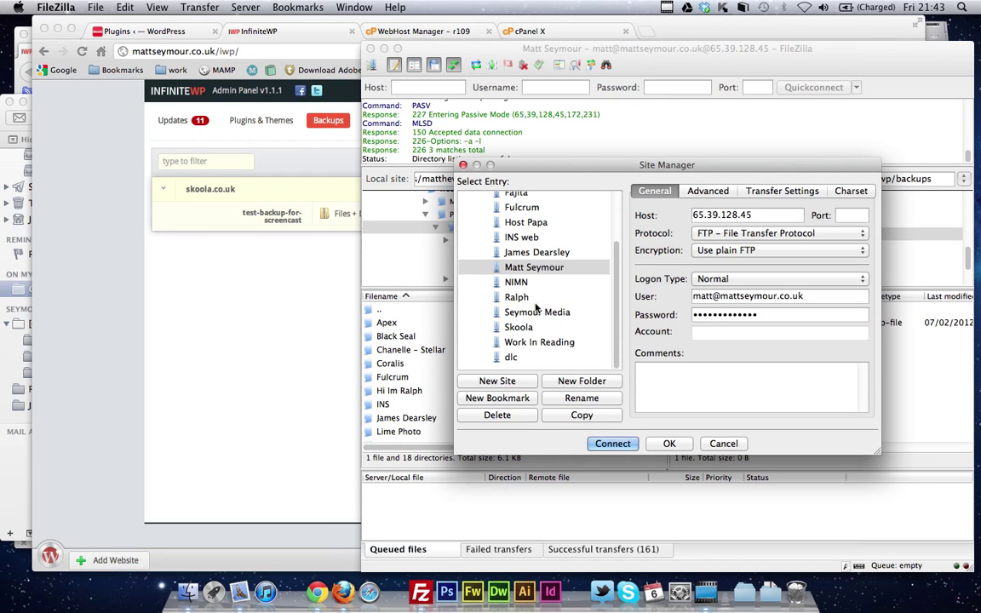
click(537, 341)
click(518, 327)
click(612, 444)
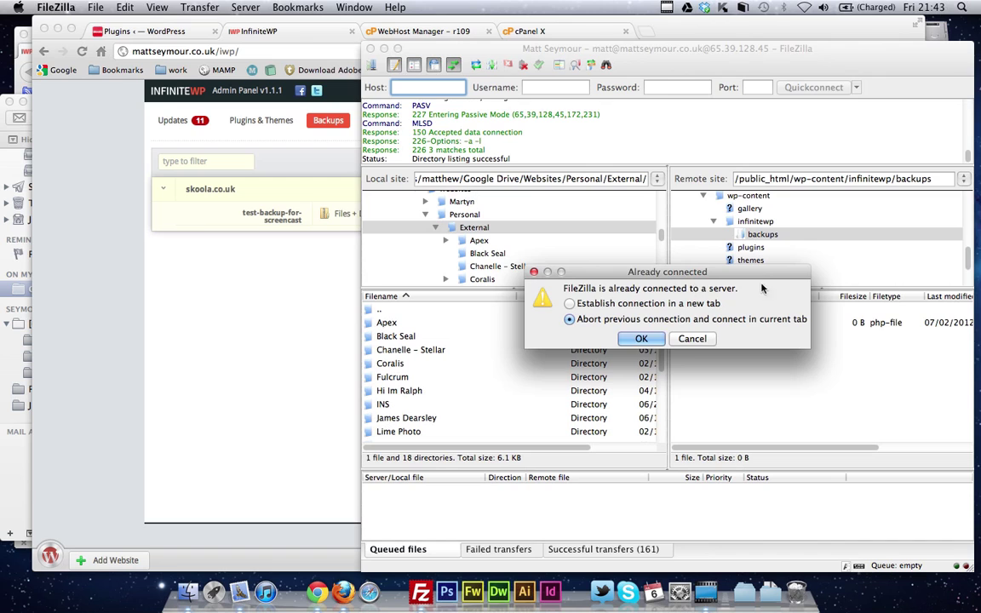
click(642, 339)
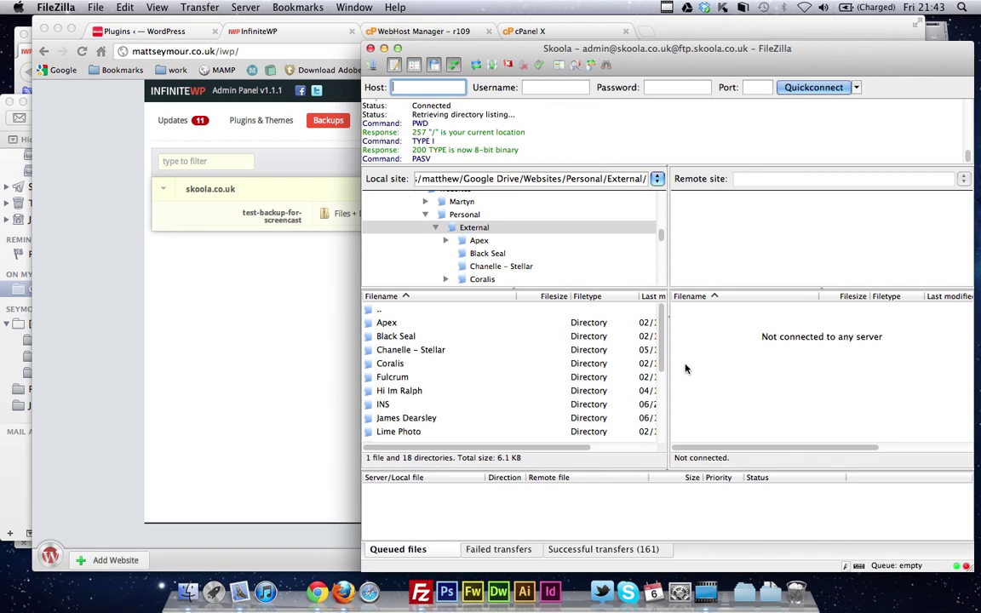
Open public_html/wp-content/infinitewp/backups and select the 74.6 MB skoola.co.uk backup zip
scroll(729, 367, down, 3)
double_click(721, 337)
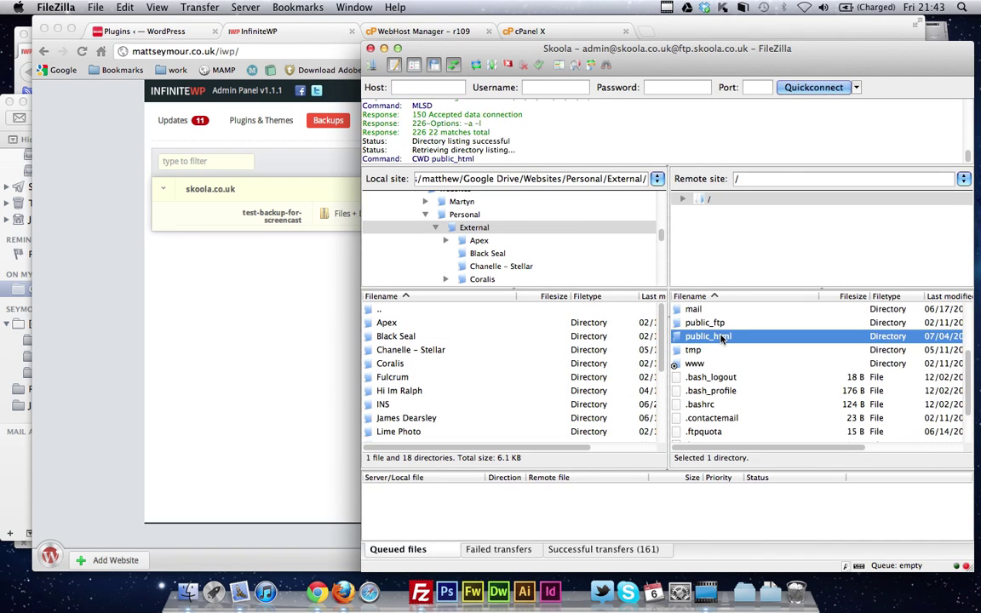
double_click(708, 404)
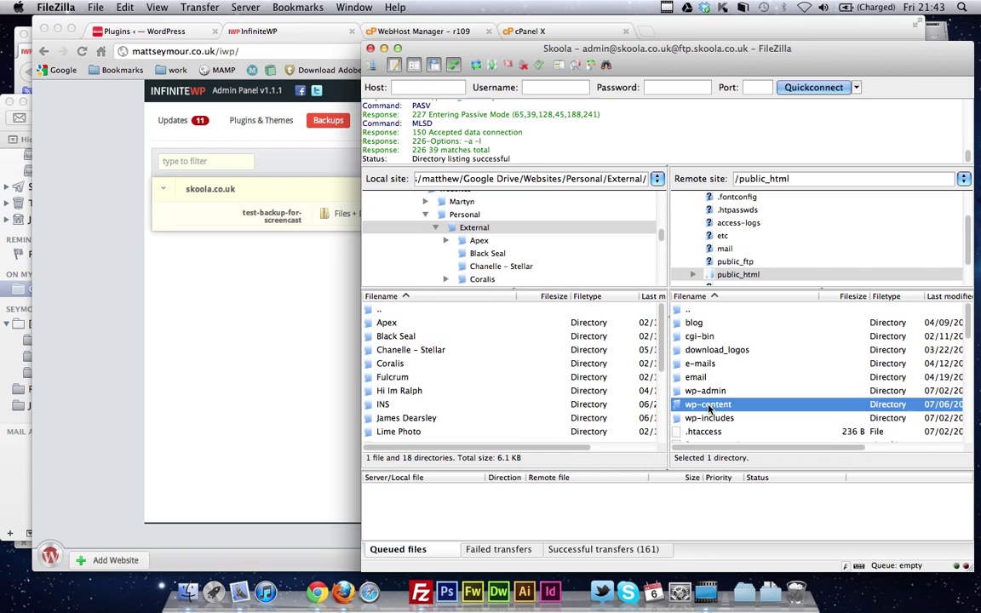
double_click(706, 322)
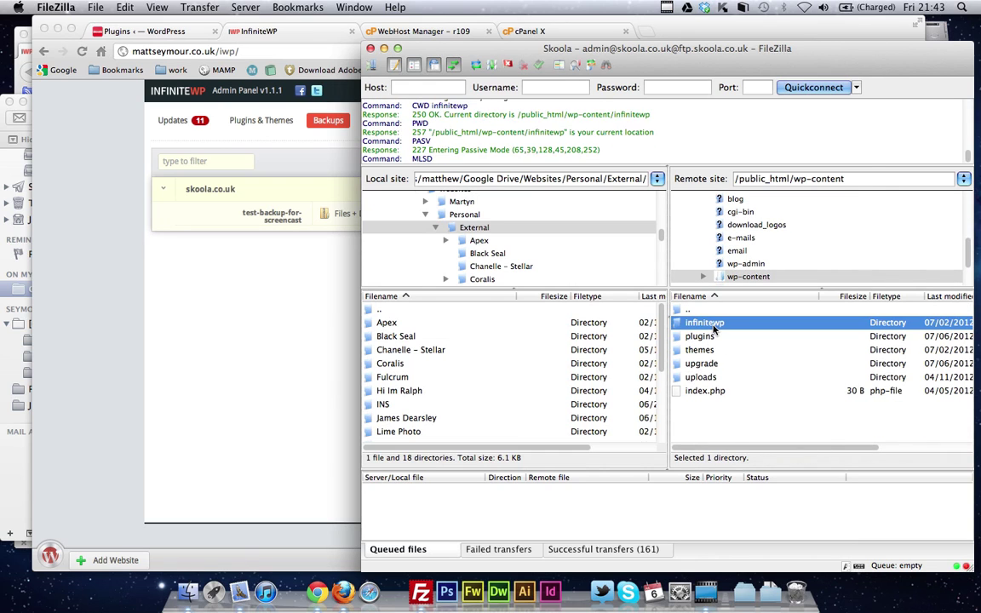
double_click(702, 324)
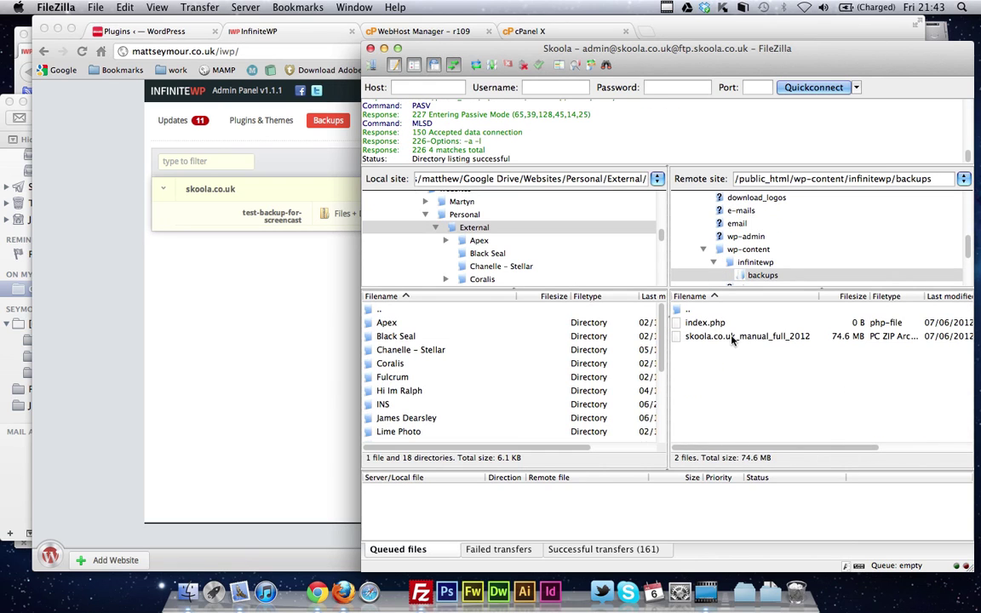
click(761, 337)
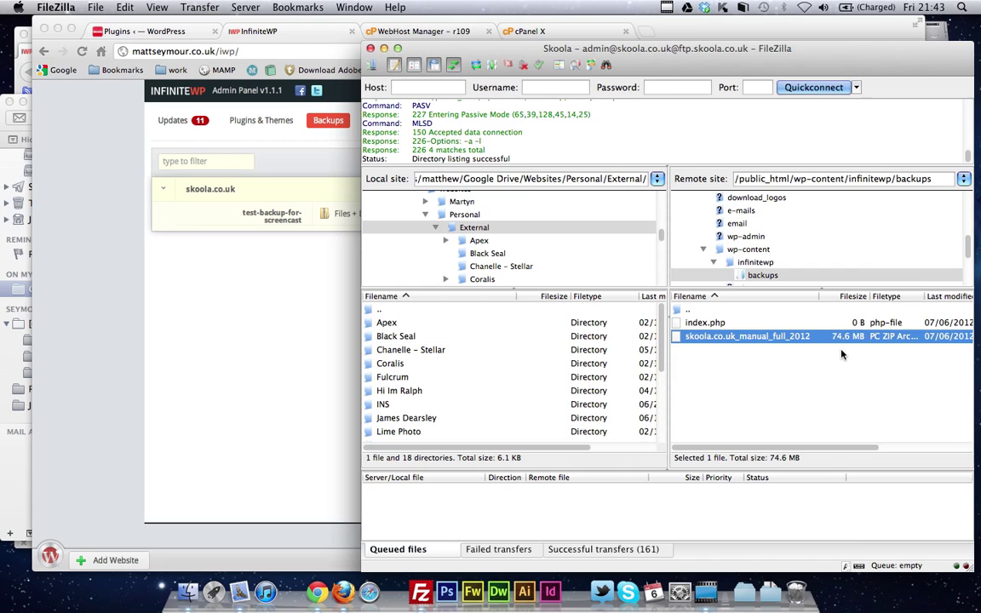
click(155, 358)
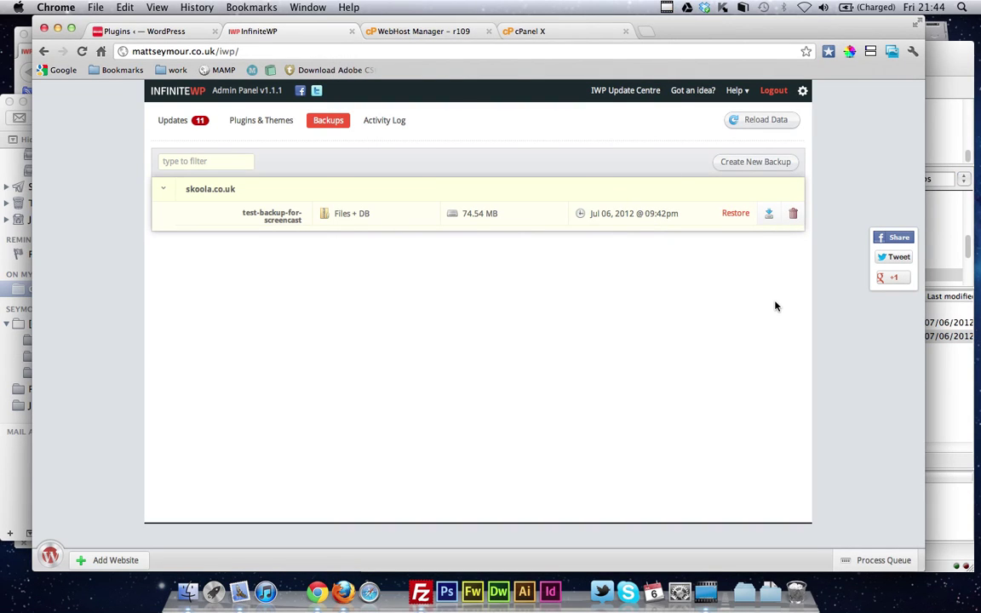
Update all 11 pending plugins on skoola.co.uk and show the managed websites list
click(195, 126)
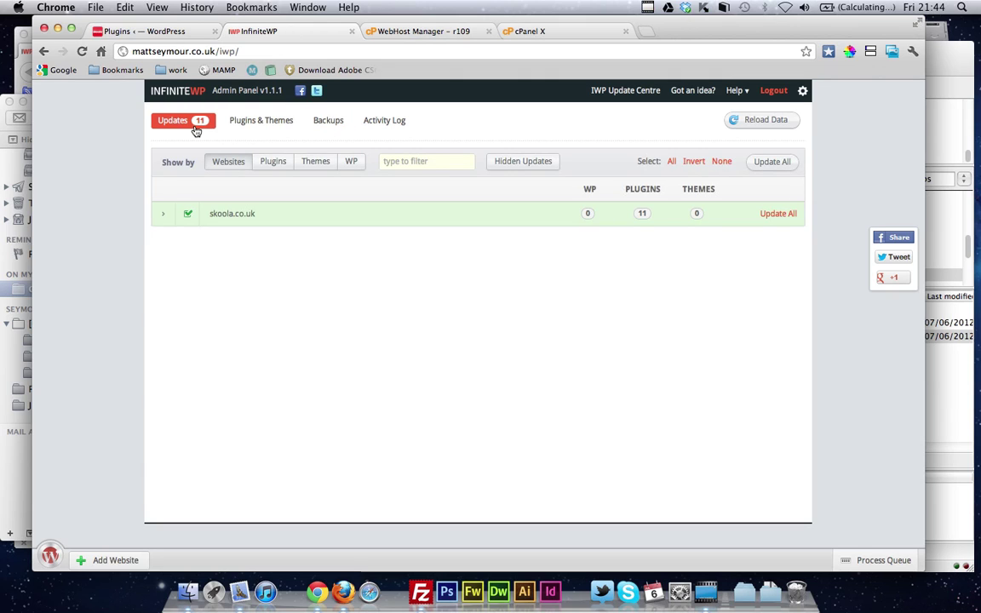
click(776, 164)
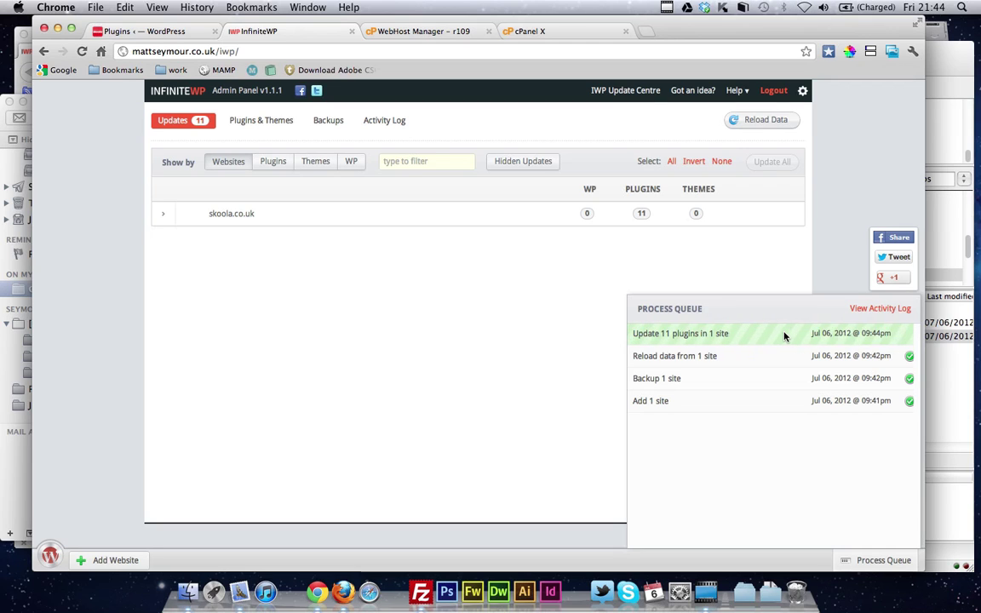
click(51, 556)
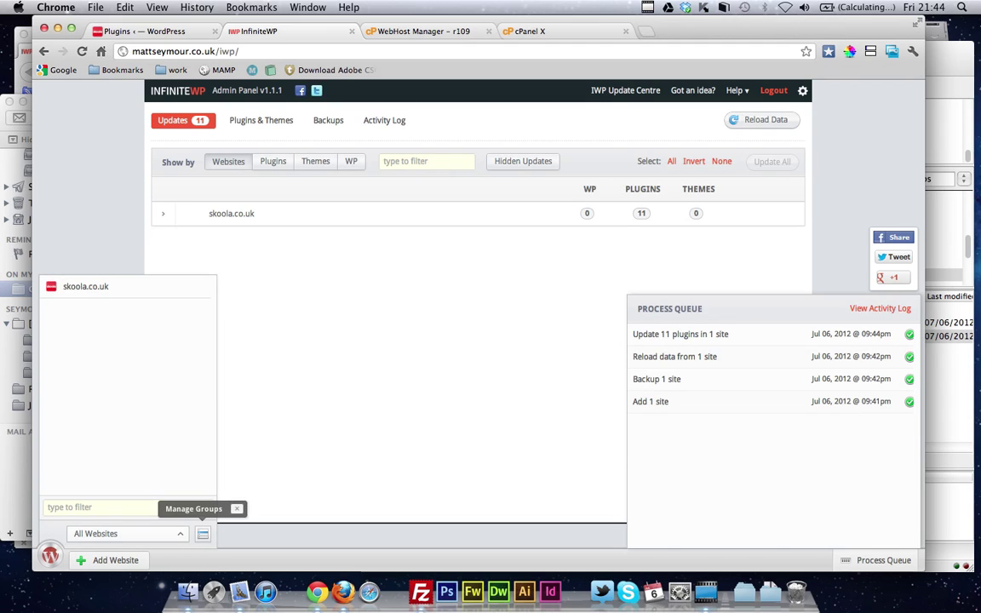
Create groups 'cheapskates' and 'paid hosting', assign skoola.co.uk to paid hosting, and close the panel
click(203, 534)
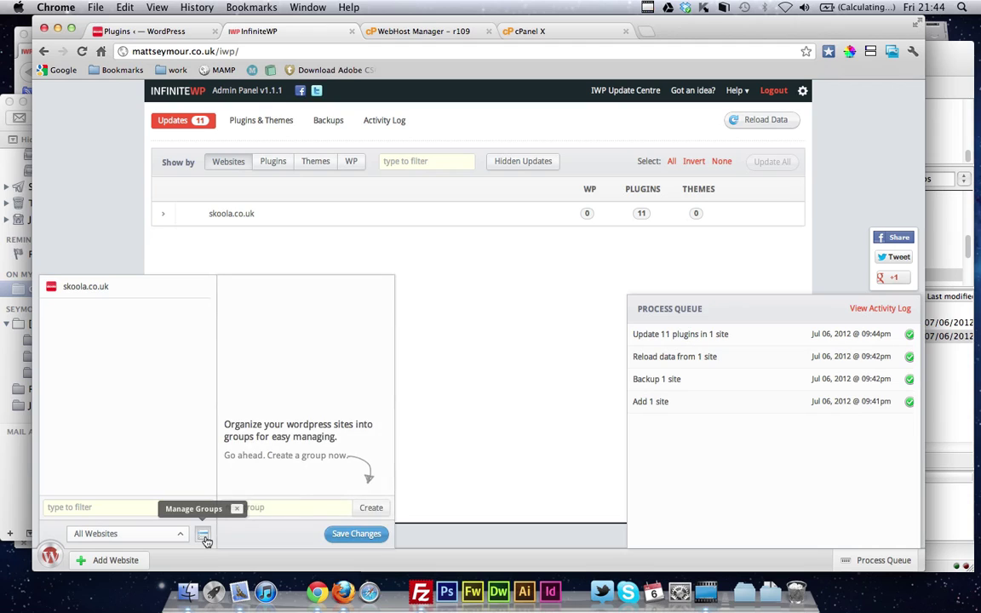
click(247, 508)
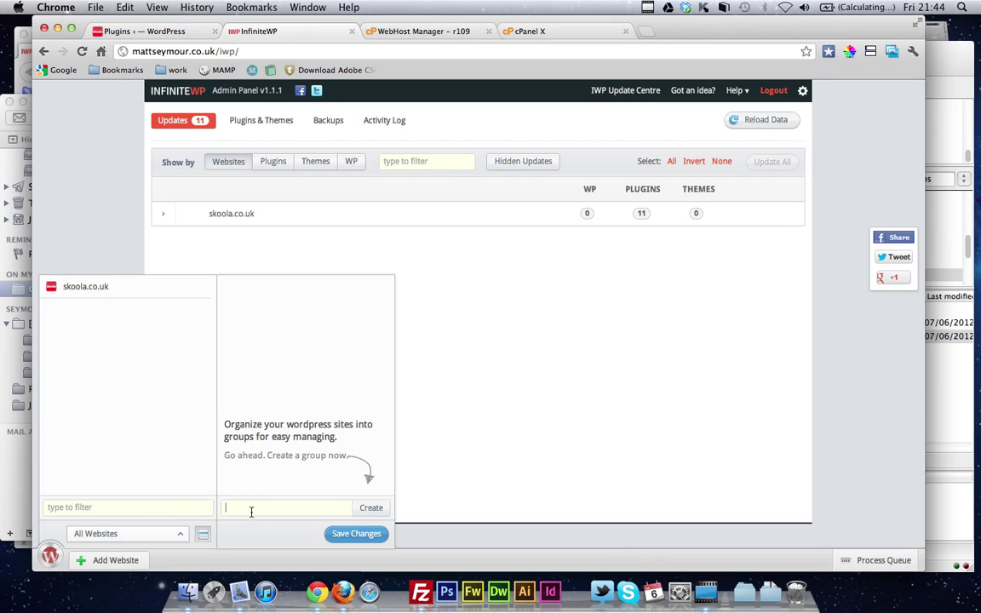
text(cheeapskates)
key(Return)
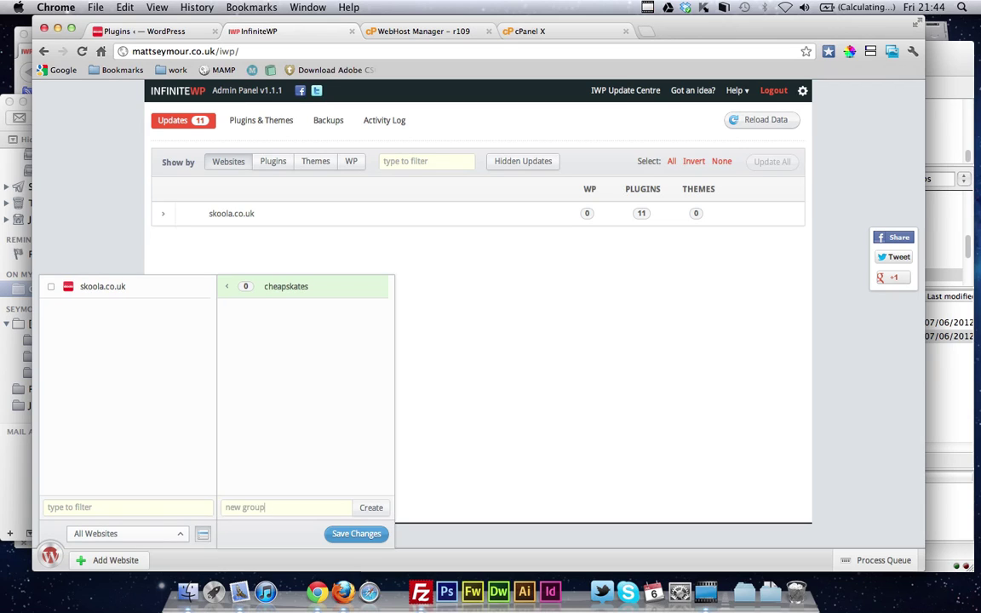
key(BackSpace)
text(d hosting)
key(Return)
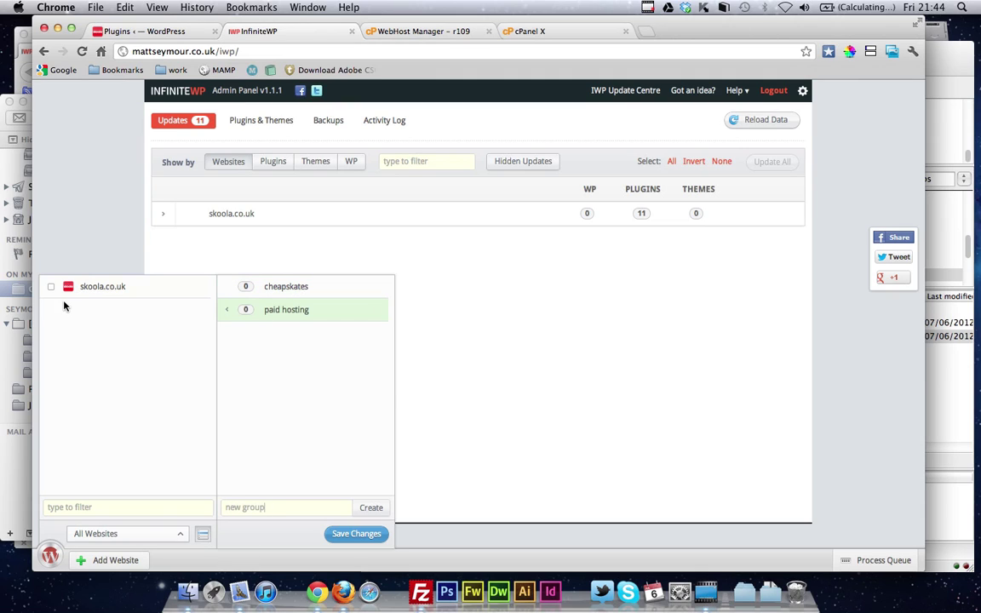
click(51, 286)
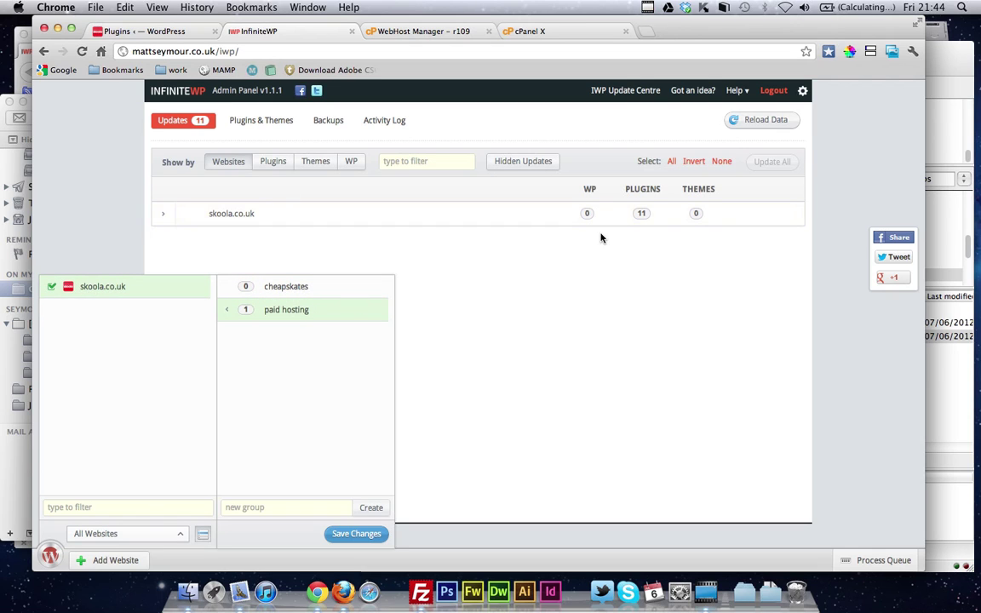
click(52, 555)
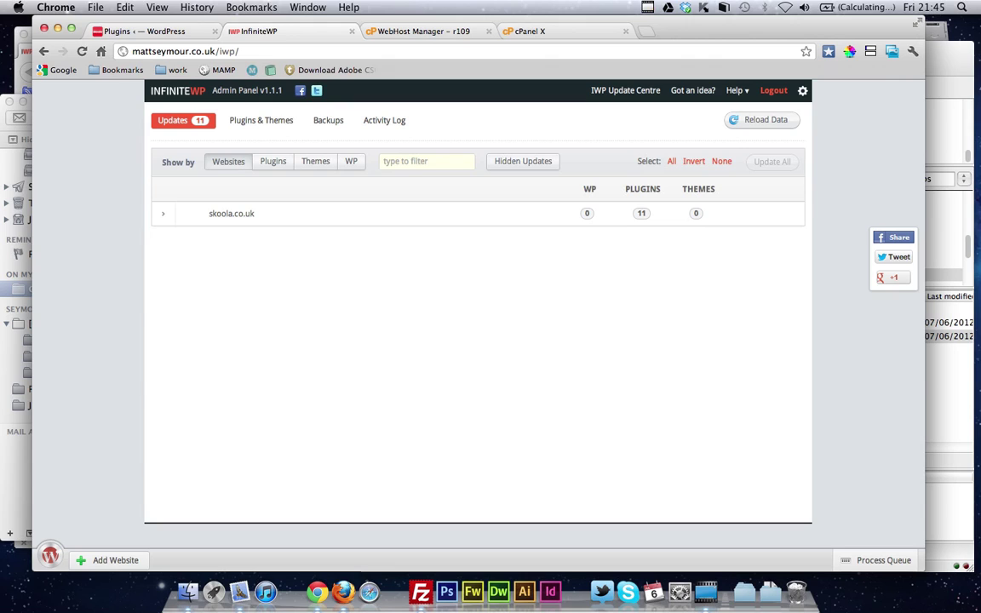
Choose Write new post for skoola.co.uk from the websites panel
click(51, 558)
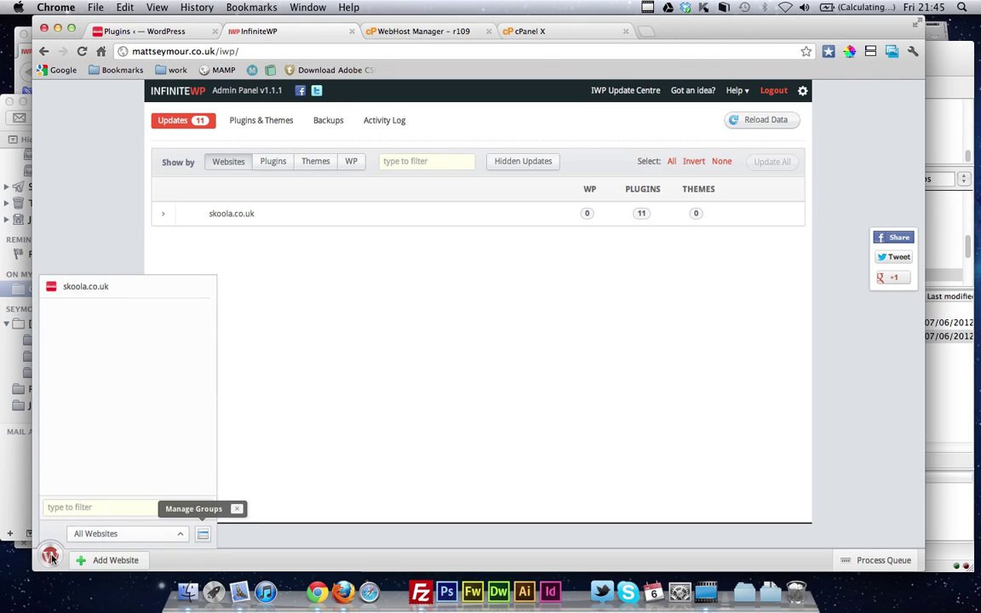
mouse_move(117, 296)
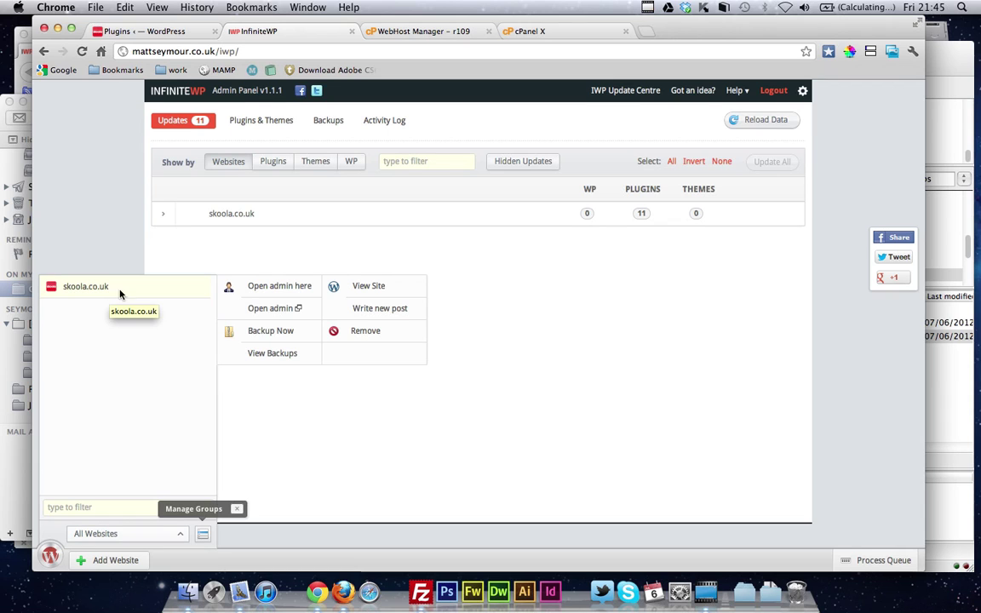
click(358, 312)
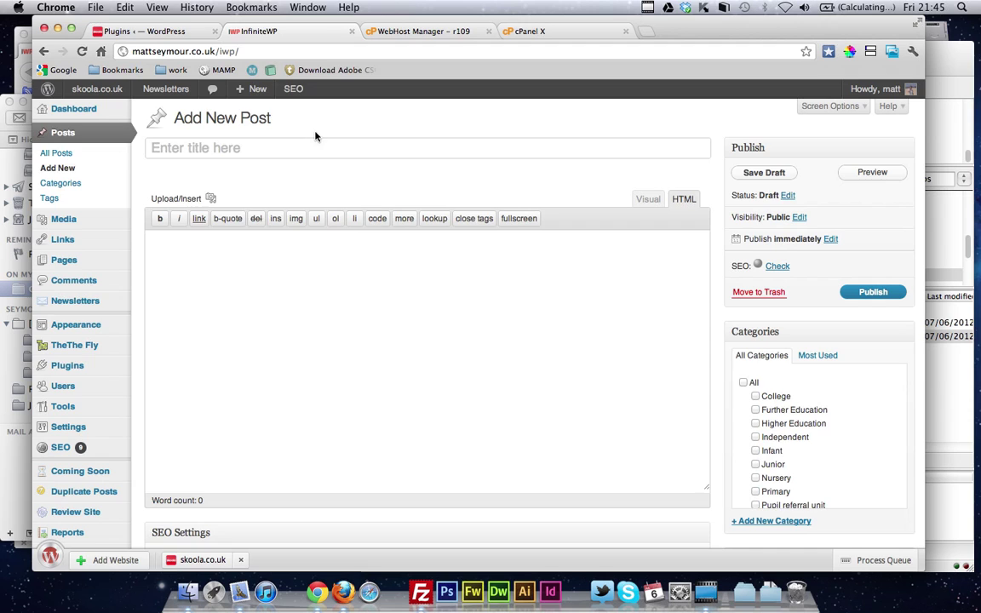
Glance at the WordPress plugins page, then reload the InfiniteWP panel at mattseymour.co.uk/iwp/
click(163, 31)
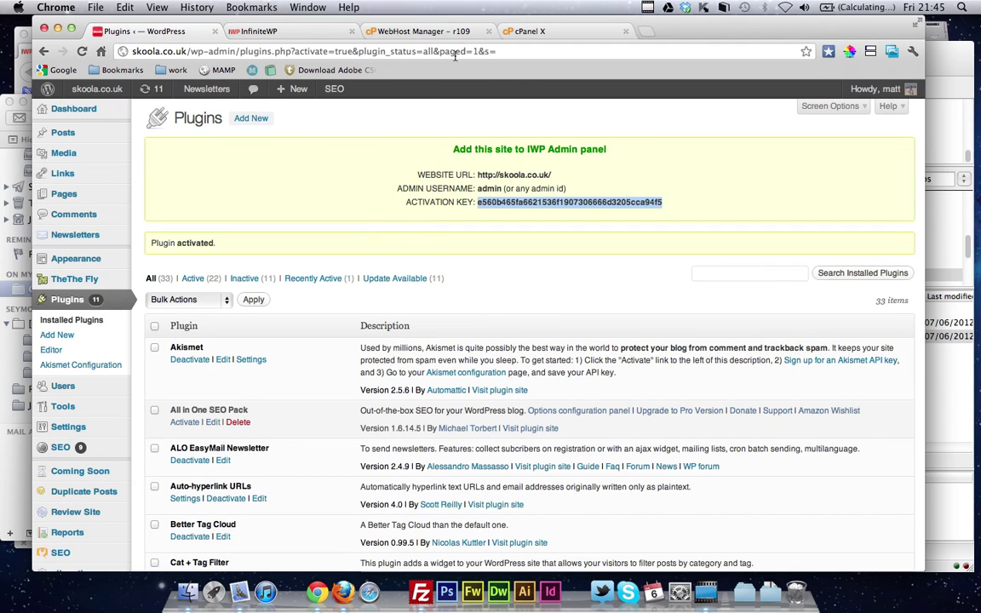
click(268, 29)
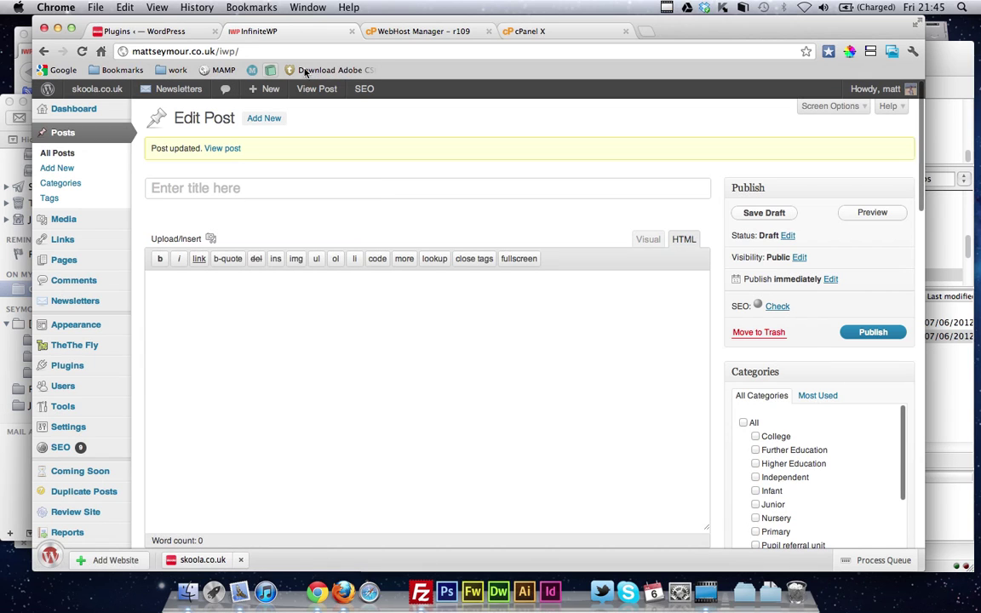
click(228, 51)
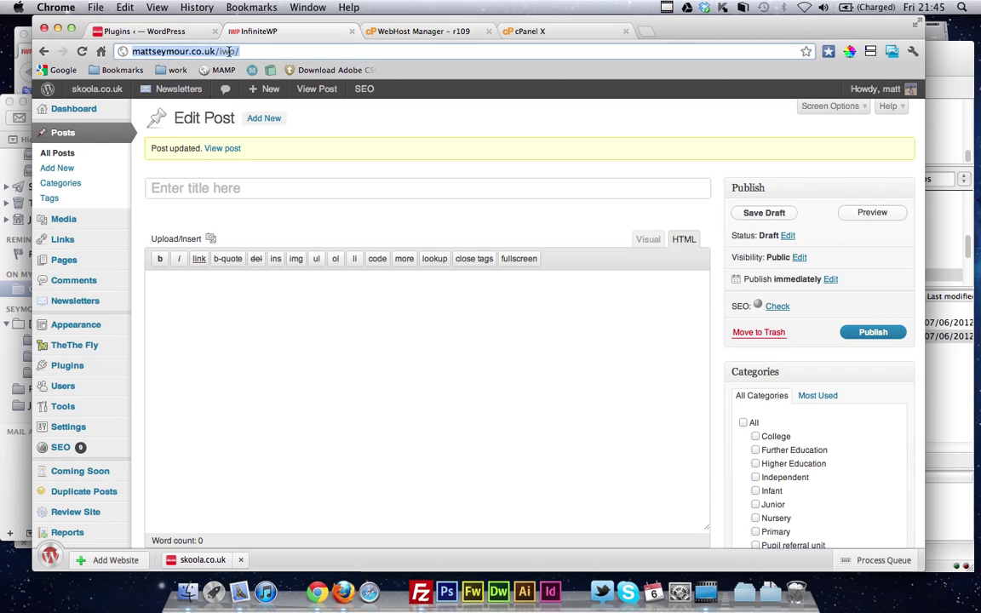
key(Return)
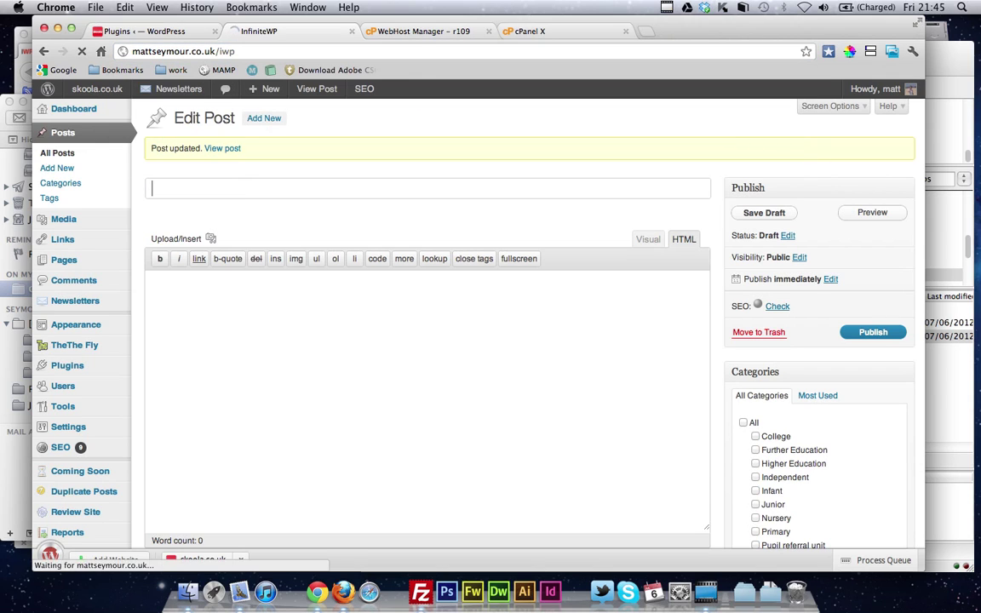